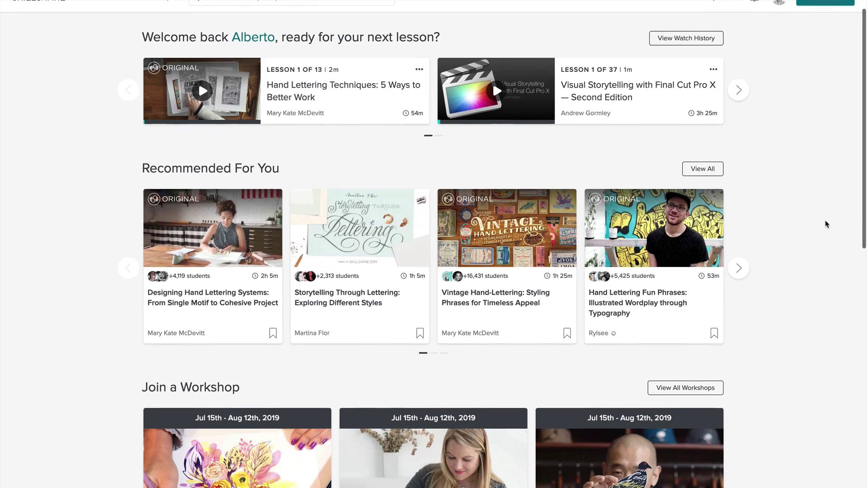
# - Look through the home page's recommended classes, workshops, recommended lists and featured classes
pyautogui.scroll(-5, 827, 224)
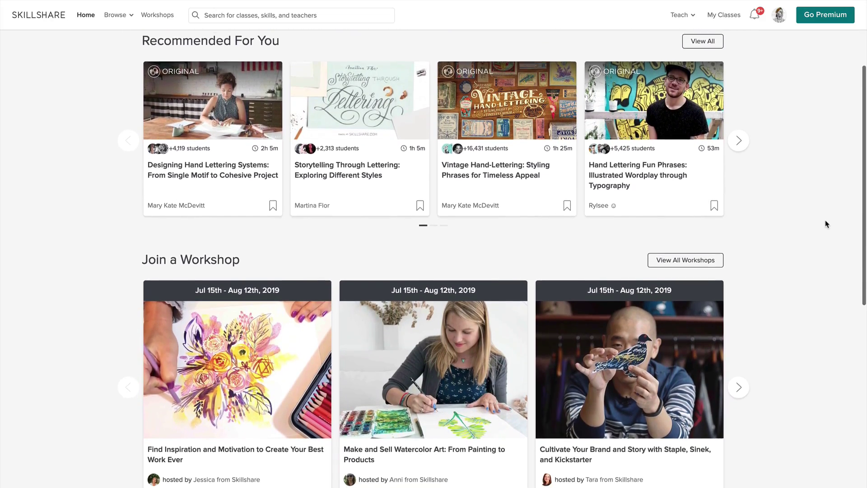
pyautogui.scroll(-4, 826, 224)
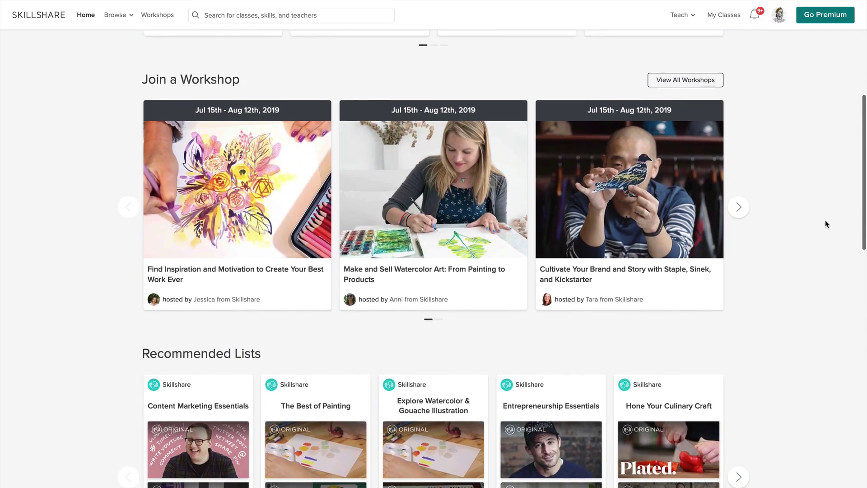
pyautogui.scroll(-4, 827, 224)
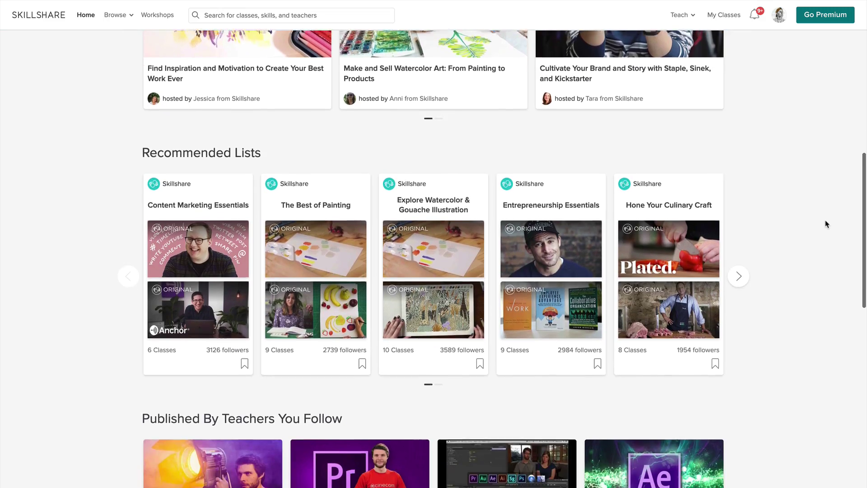
pyautogui.scroll(-4, 827, 224)
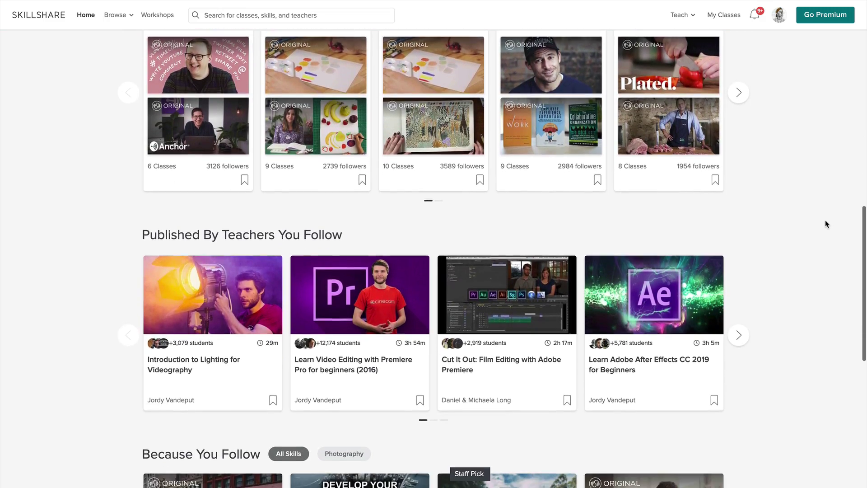
pyautogui.scroll(-6, 826, 222)
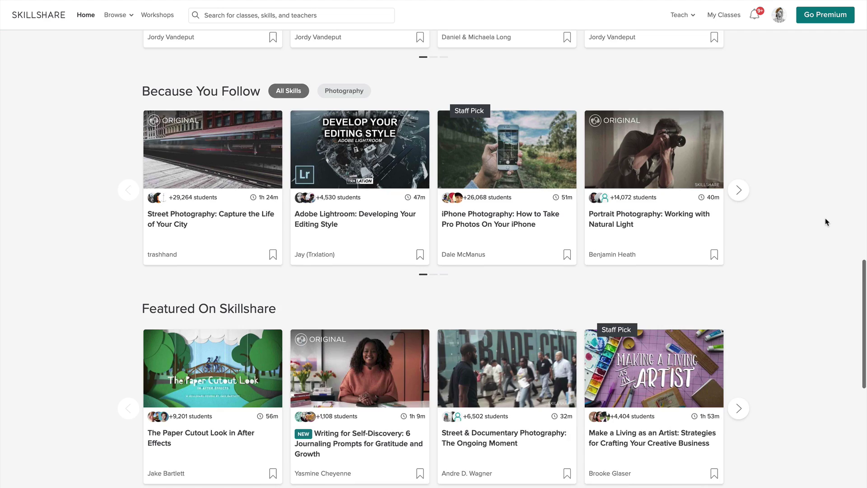
# - Search the classes for "final cut pro x" and look through the results
pyautogui.click(292, 15)
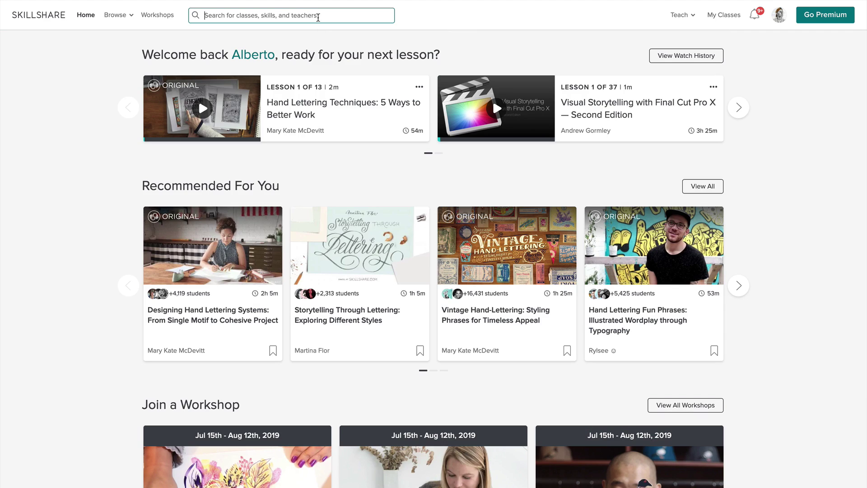
pyautogui.write('final cut pro x')
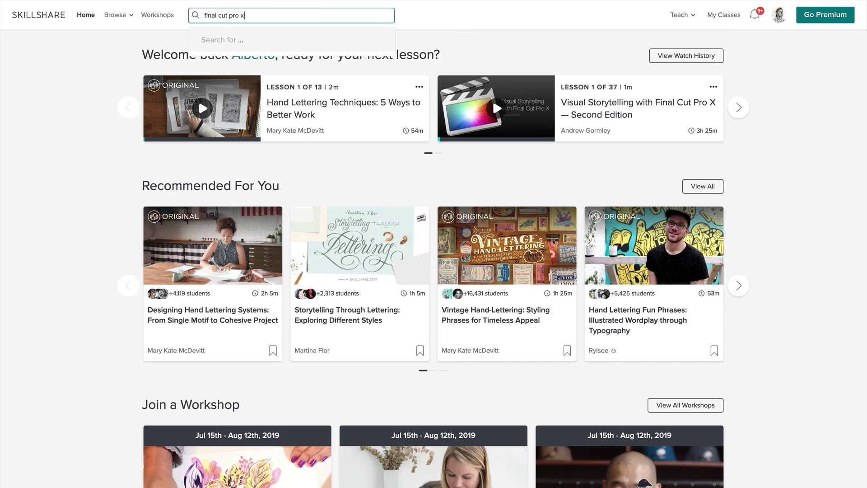
pyautogui.press('Return')
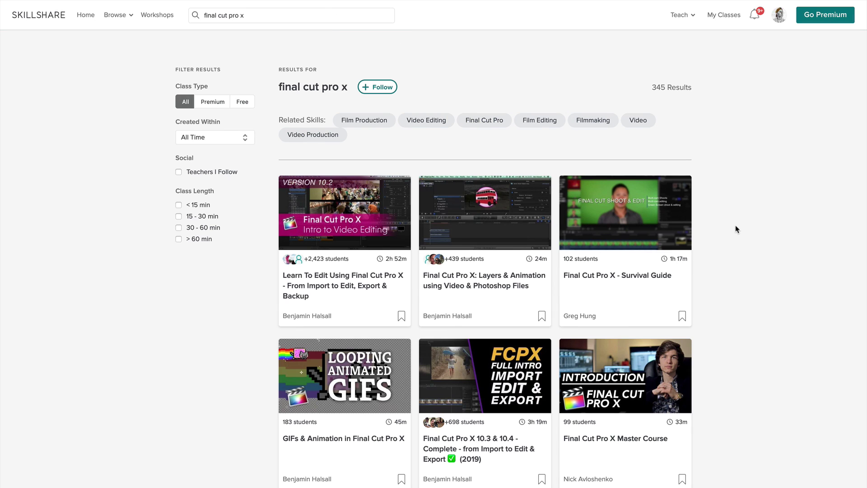
pyautogui.scroll(-3, 736, 230)
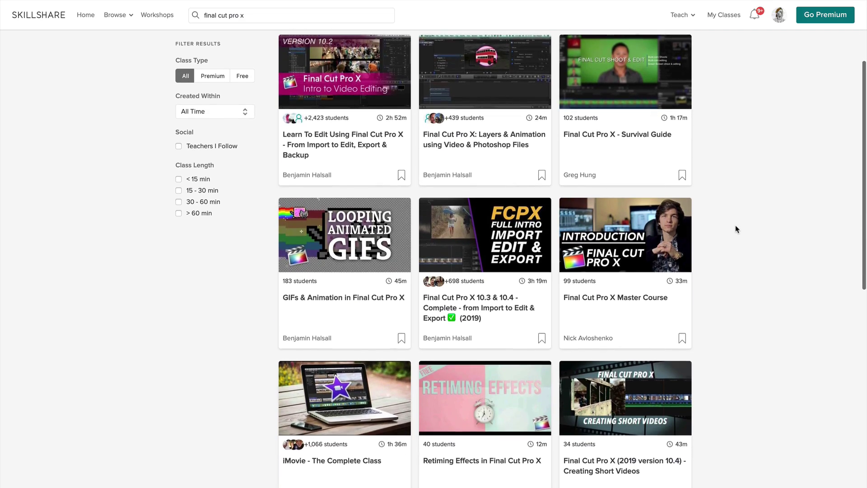
pyautogui.scroll(-3, 736, 228)
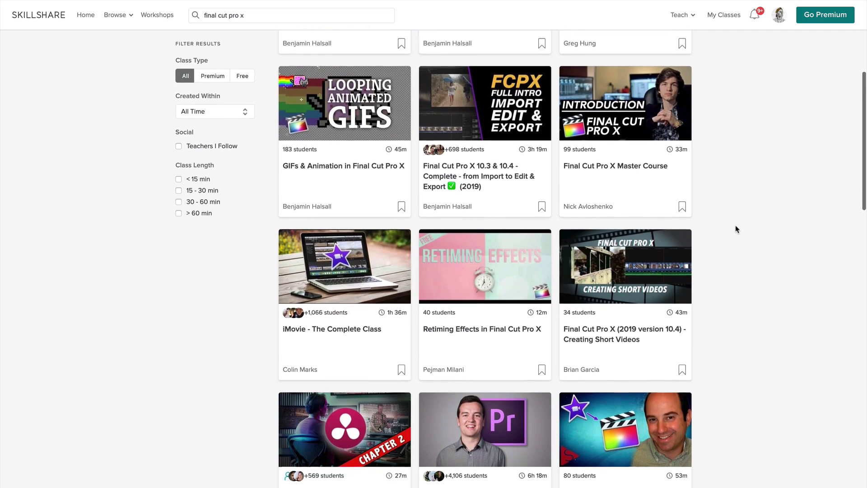
pyautogui.scroll(-5, 736, 230)
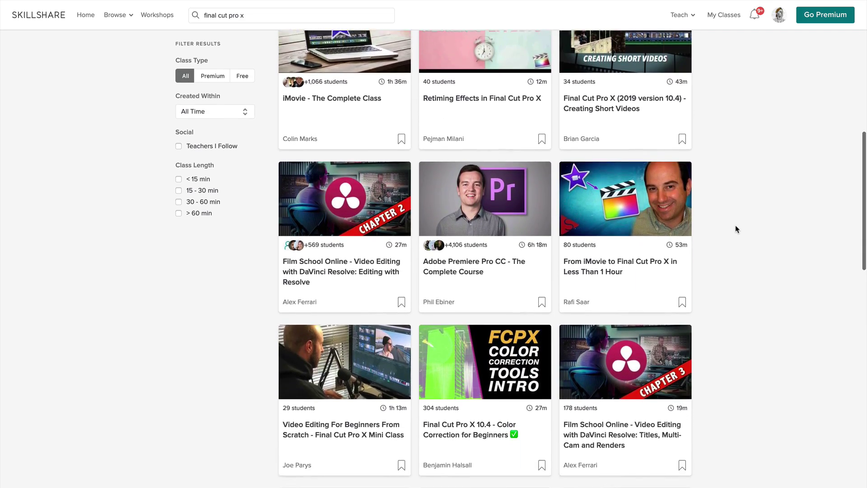
pyautogui.scroll(-4, 735, 230)
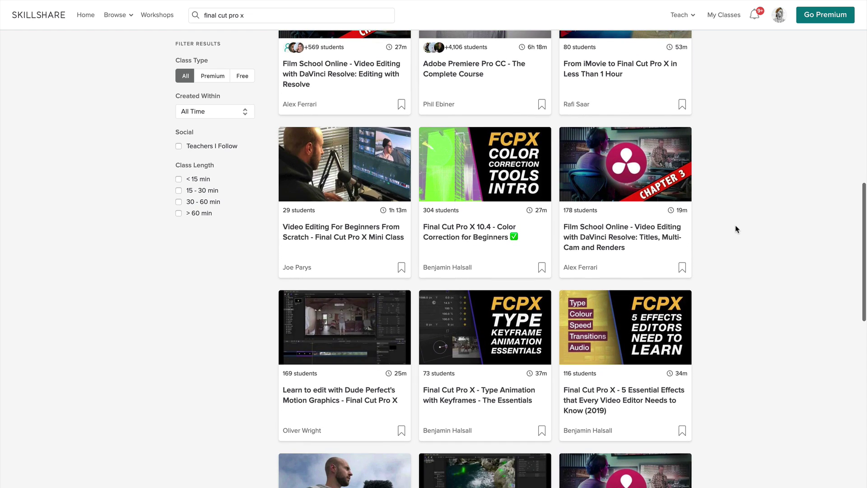
# - Open the class "Final Cut Pro X 10.4 - Color Correction for Beginners" and skip ahead through its introduction video
pyautogui.click(499, 185)
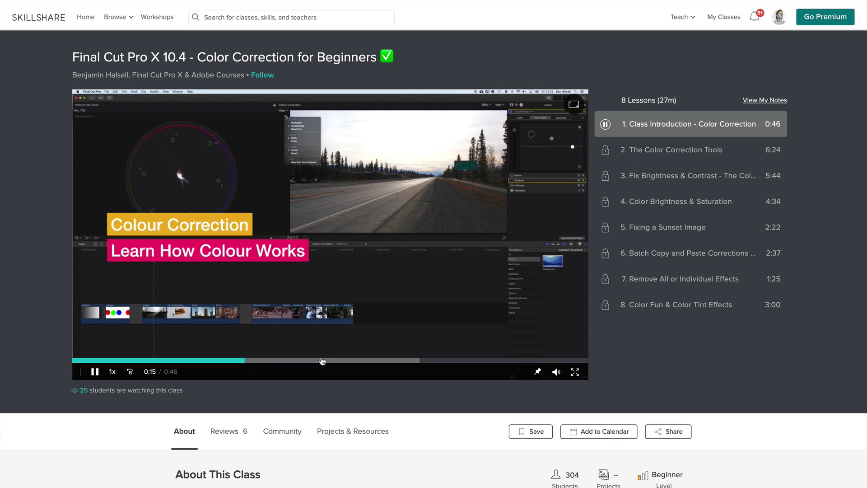
pyautogui.click(323, 361)
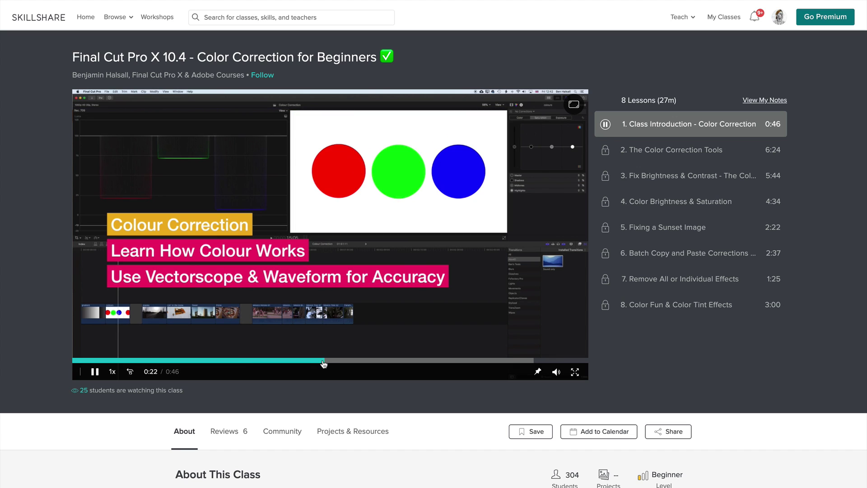
pyautogui.click(411, 361)
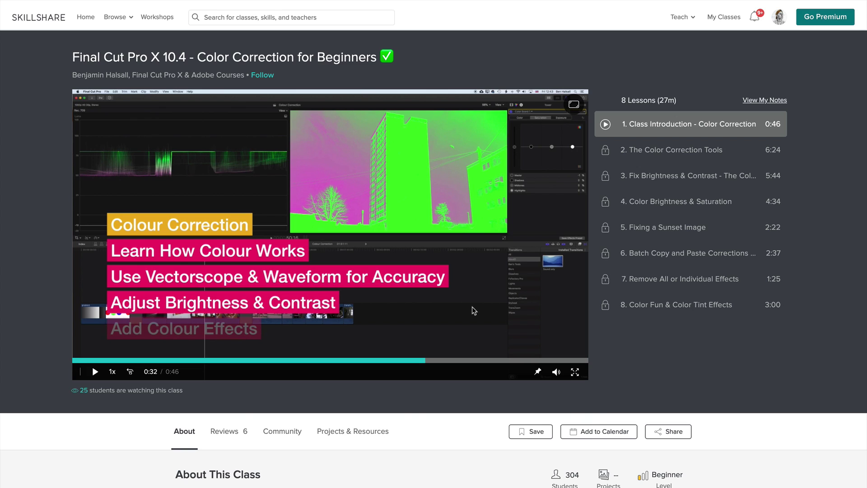
# - Look over the film production classes and the page offering two free months of Skillshare
pyautogui.scroll(-2, 783, 278)
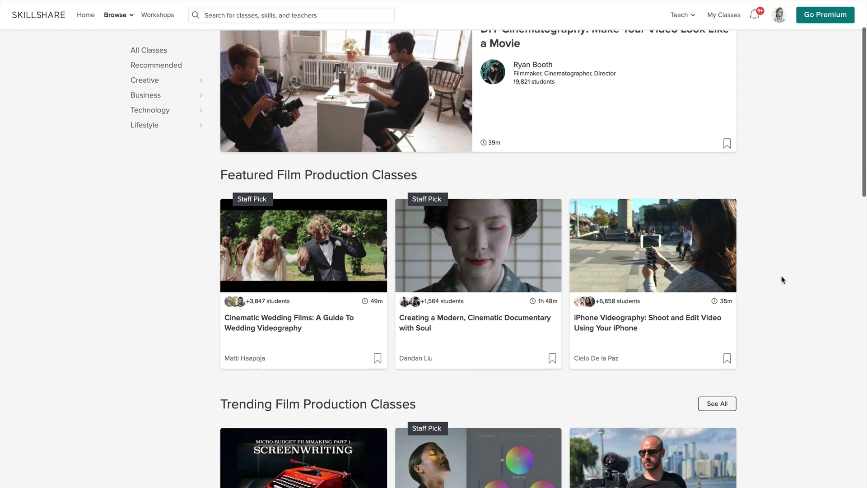
pyautogui.scroll(-3, 783, 279)
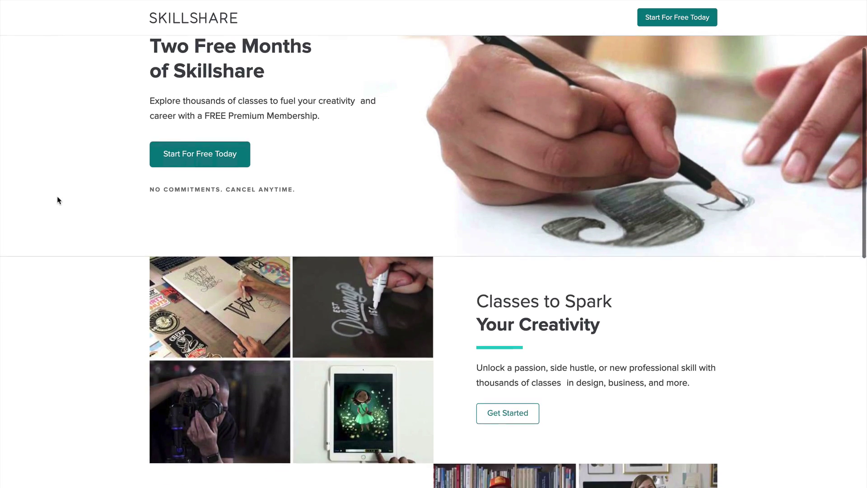
pyautogui.scroll(-2, 58, 200)
pyautogui.scroll(-5, 58, 201)
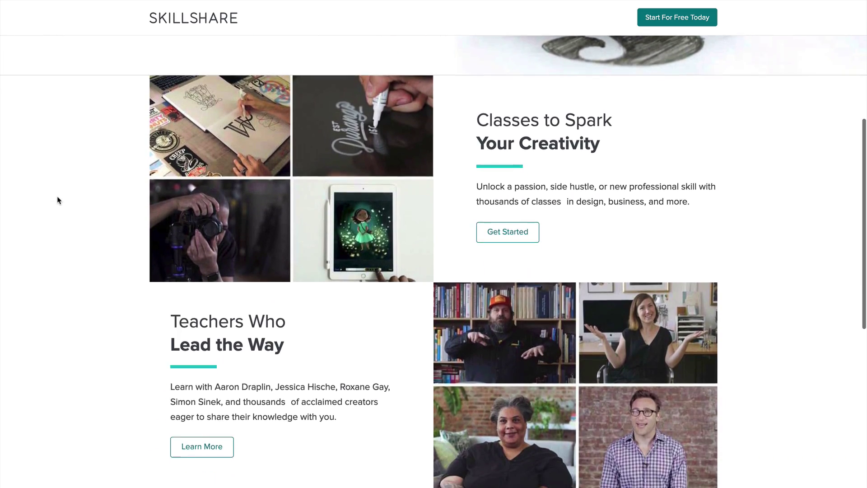
pyautogui.scroll(-8, 58, 200)
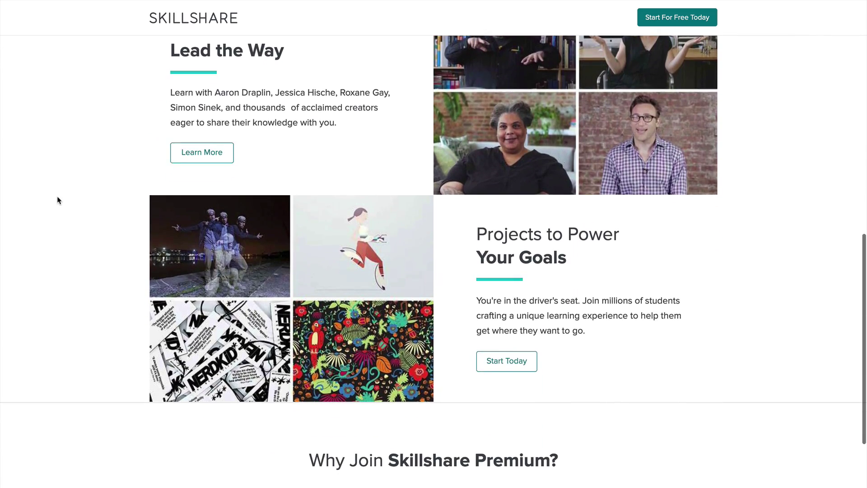
pyautogui.scroll(-2, 57, 200)
pyautogui.scroll(15, 58, 200)
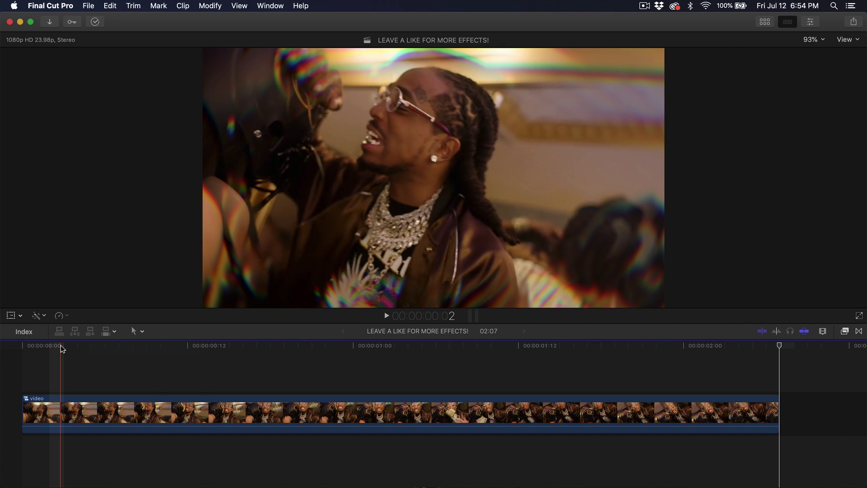
# - Switch to Final Cut Pro and play the finished example clip in the timeline
pyautogui.click(199, 412)
pyautogui.press('space')
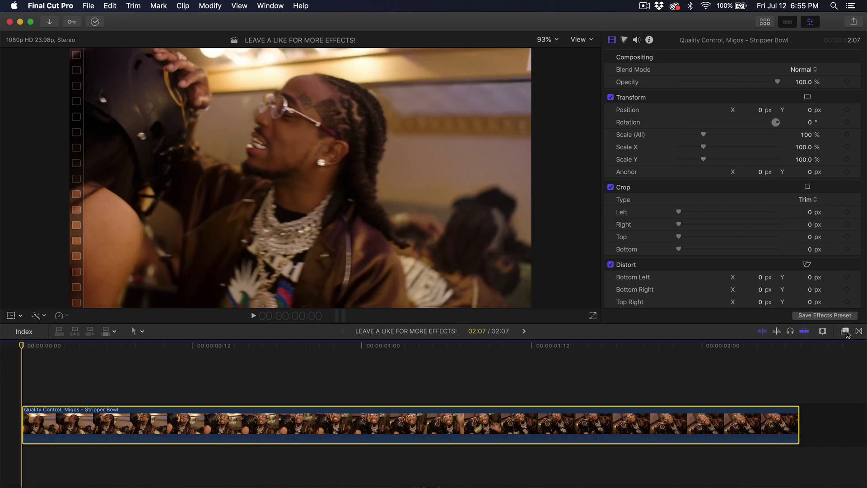
# - Apply the Prism effect from the Blur category to the clip in the timeline
pyautogui.click(845, 331)
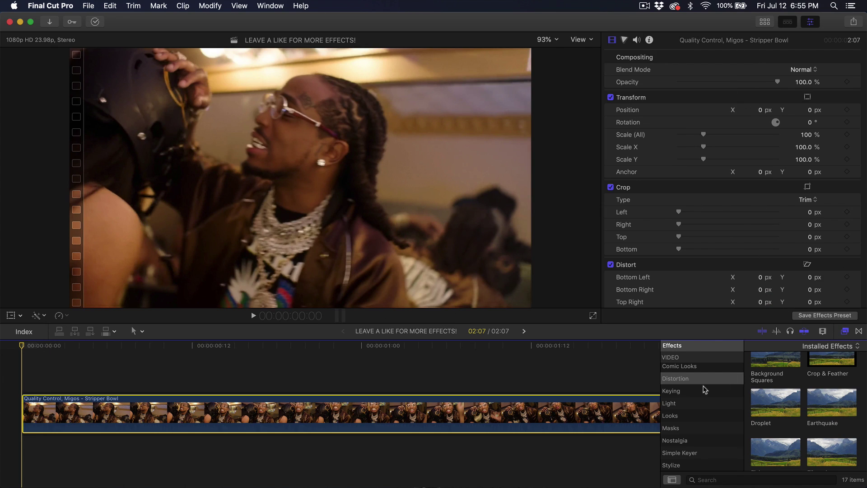
pyautogui.scroll(5, 687, 412)
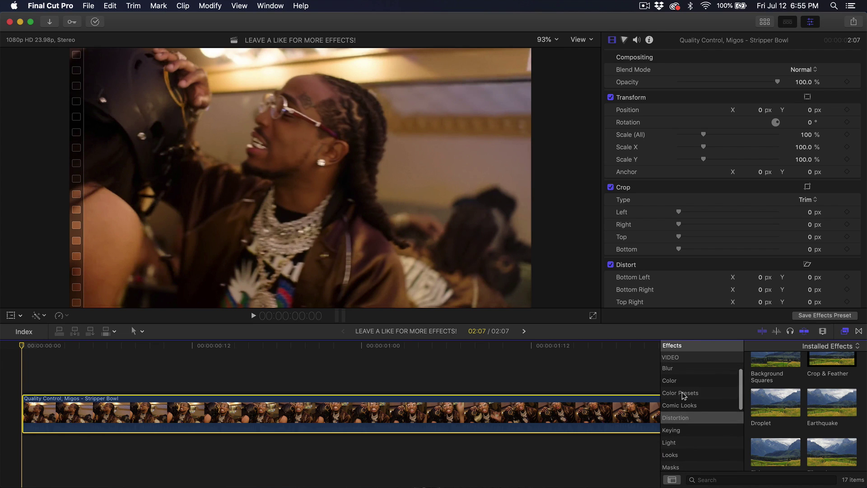
pyautogui.click(670, 404)
pyautogui.scroll(2, 813, 415)
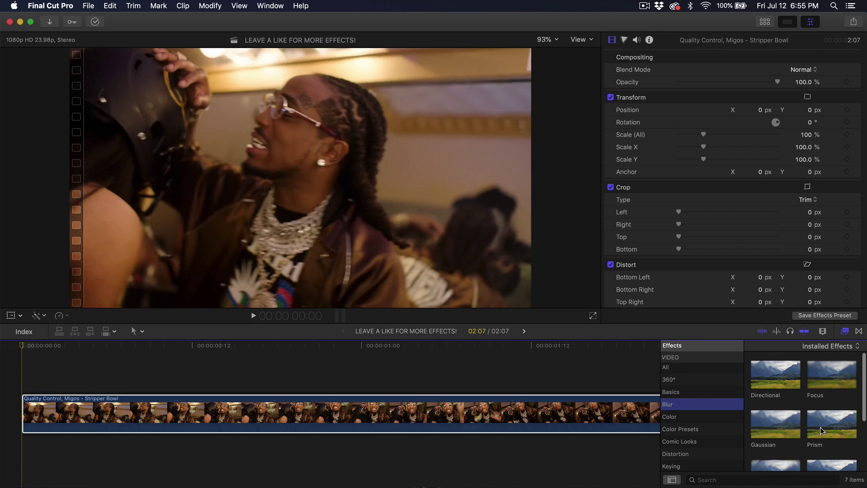
pyautogui.click(821, 428)
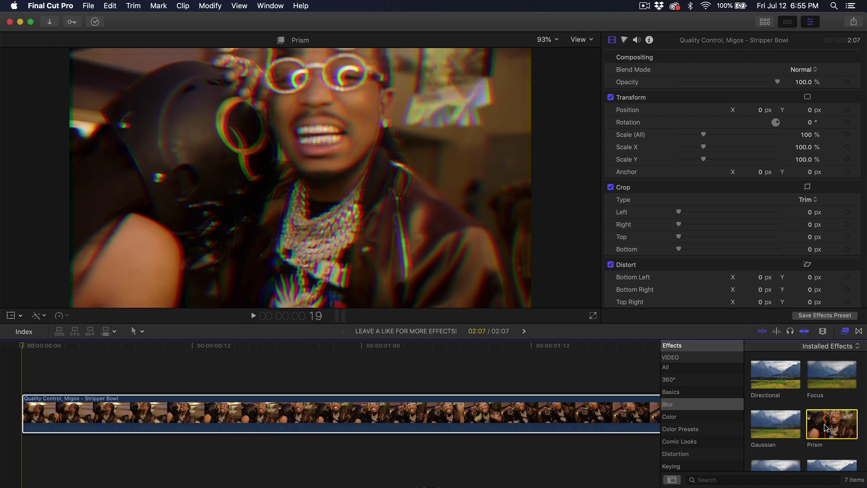
pyautogui.moveTo(825, 428); pyautogui.dragTo(447, 419)
pyautogui.press('super+minus')
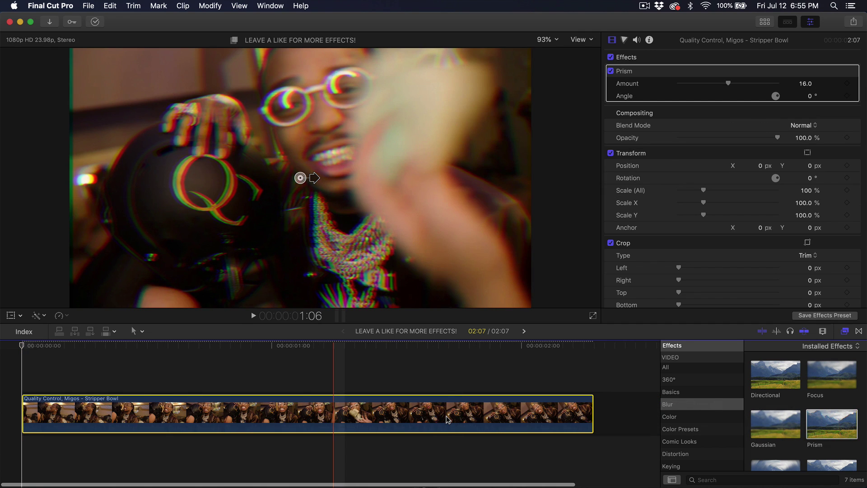
# - Set the Prism effect's amount to 18 and its angle to 90°, and preview the clip
pyautogui.click(246, 346)
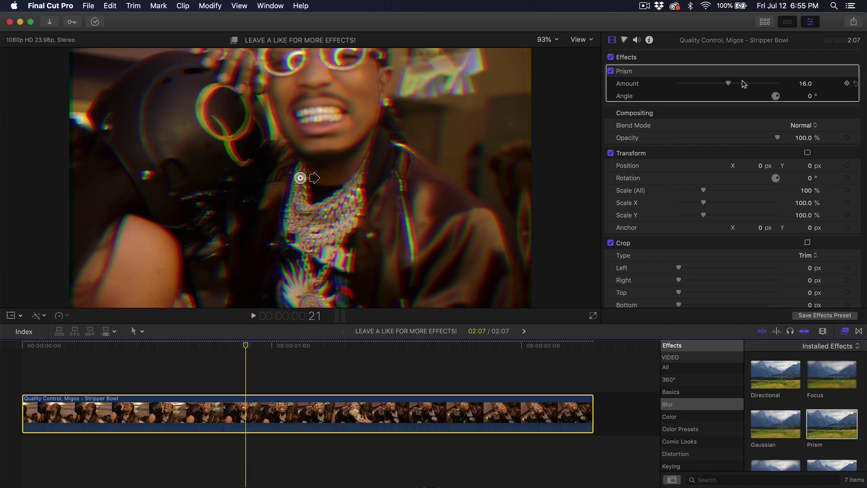
pyautogui.moveTo(732, 83); pyautogui.dragTo(726, 85)
pyautogui.press('Tab')
pyautogui.press('Return')
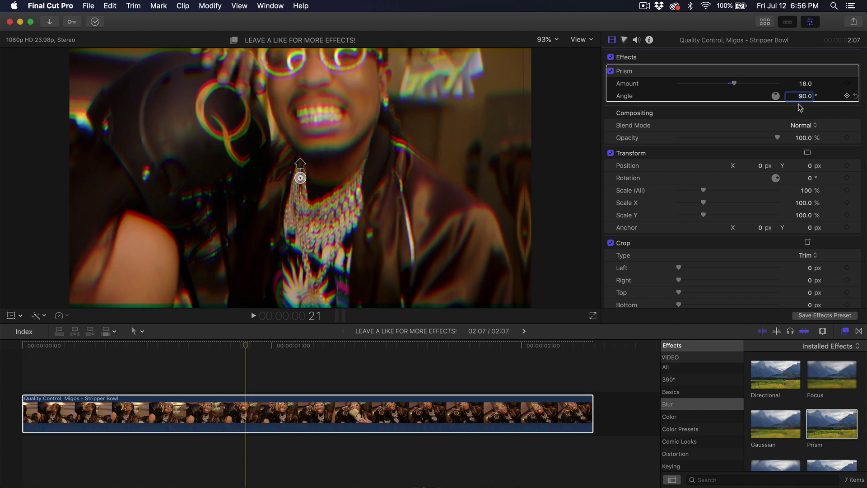
pyautogui.press('j')
pyautogui.press('k')
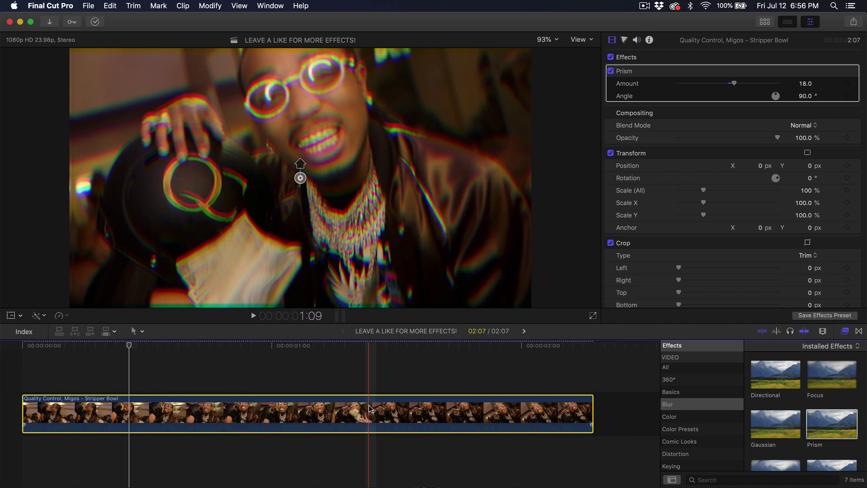
# - Search all video and audio effects for "radial" and apply the Radial effect to the clip, checking it at frame 16
pyautogui.scroll(-2, 825, 431)
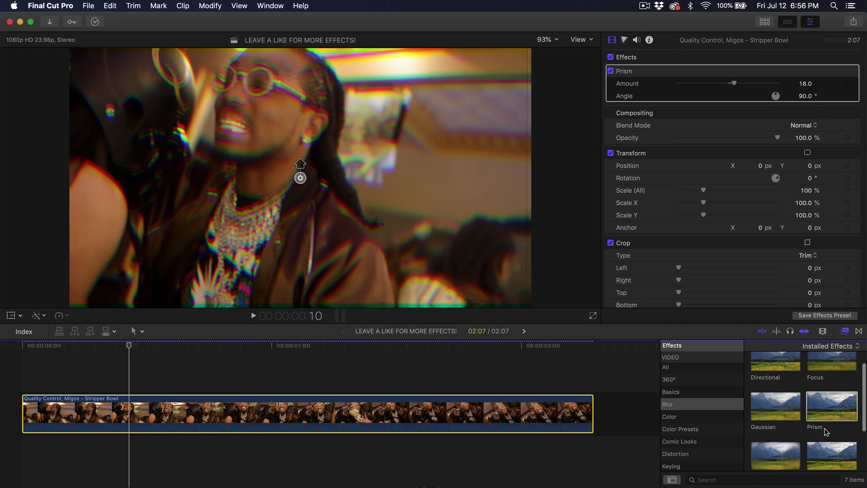
pyautogui.scroll(2, 715, 415)
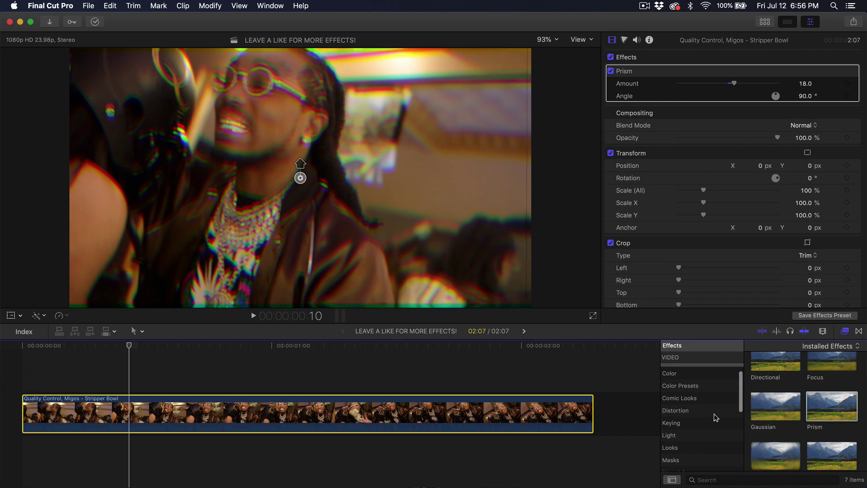
pyautogui.click(688, 360)
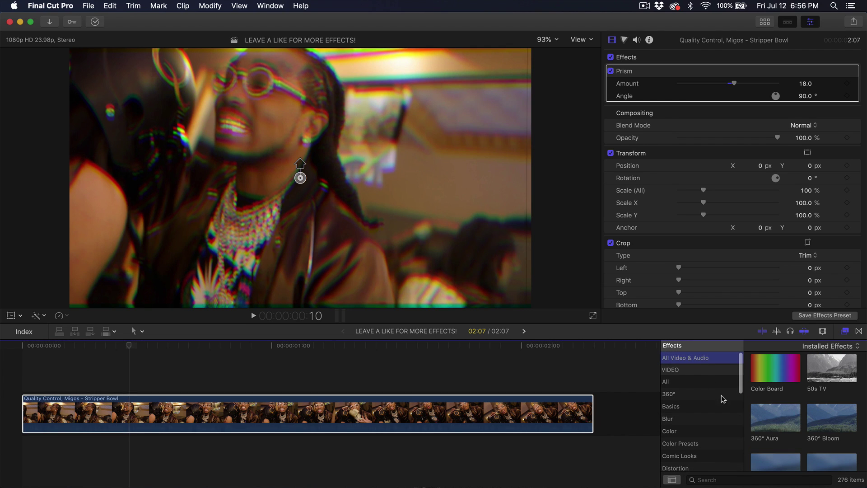
pyautogui.click(739, 479)
pyautogui.write('radi')
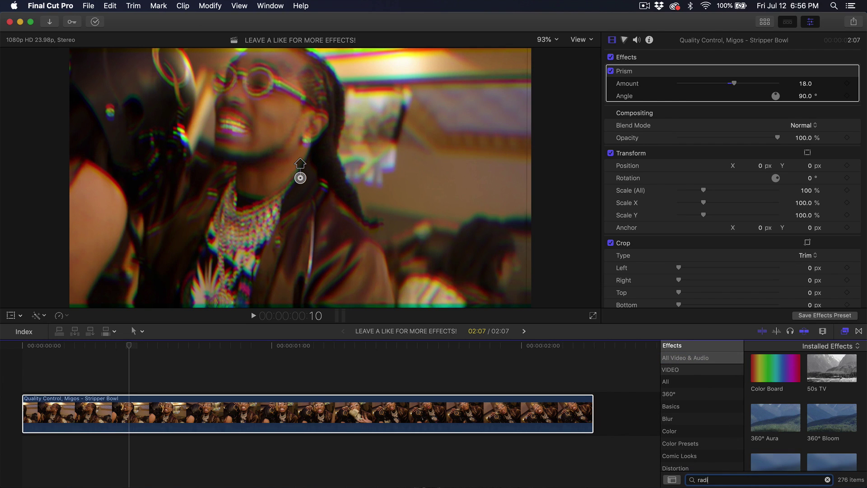
pyautogui.write('al')
pyautogui.moveTo(787, 392); pyautogui.dragTo(408, 413)
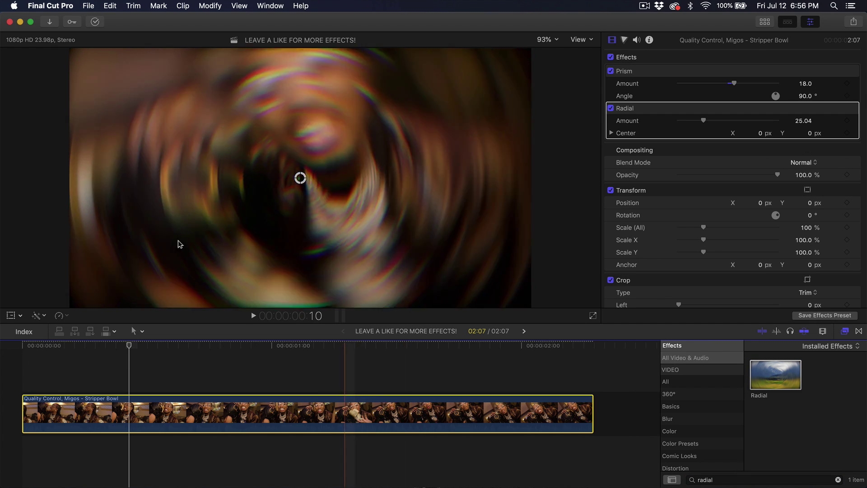
pyautogui.click(198, 348)
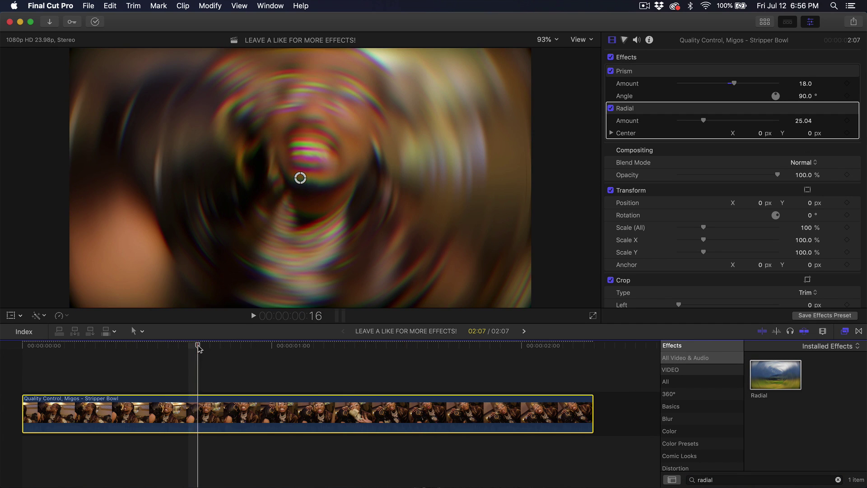
# - Set the Radial effect's amount to 3.41 and place a duplicate of the clip directly above the original
pyautogui.moveTo(704, 120); pyautogui.dragTo(682, 120)
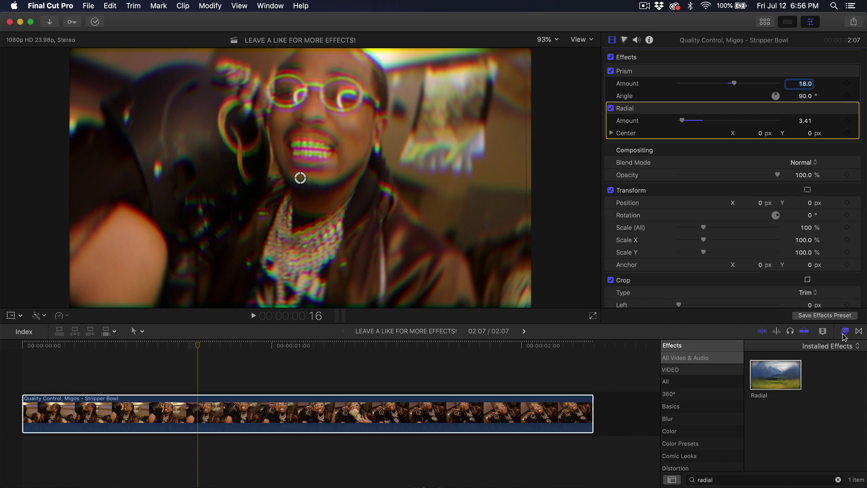
pyautogui.click(687, 381)
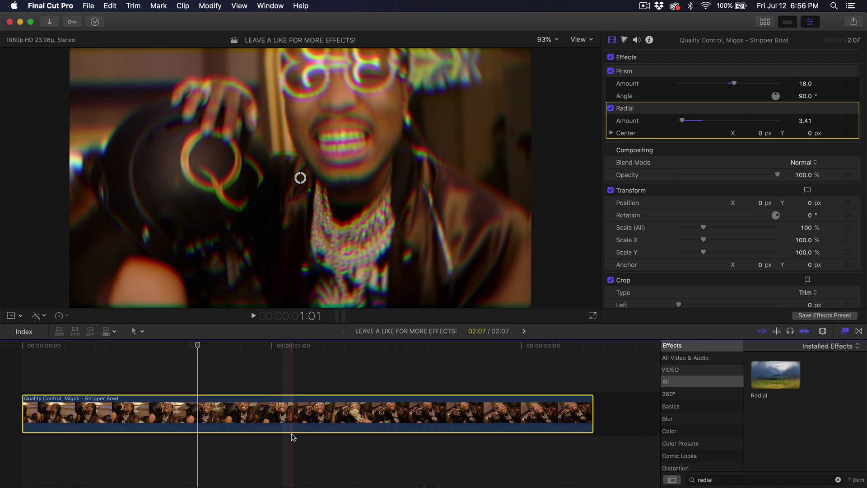
pyautogui.click(273, 423)
pyautogui.moveTo(268, 422); pyautogui.dragTo(270, 388)
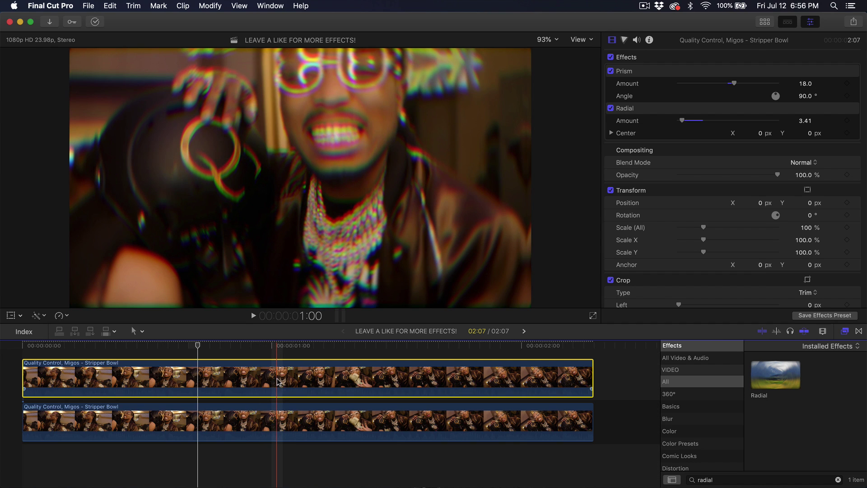
# - Delete the Prism and Radial effects from the upper copy of the clip
pyautogui.click(349, 382)
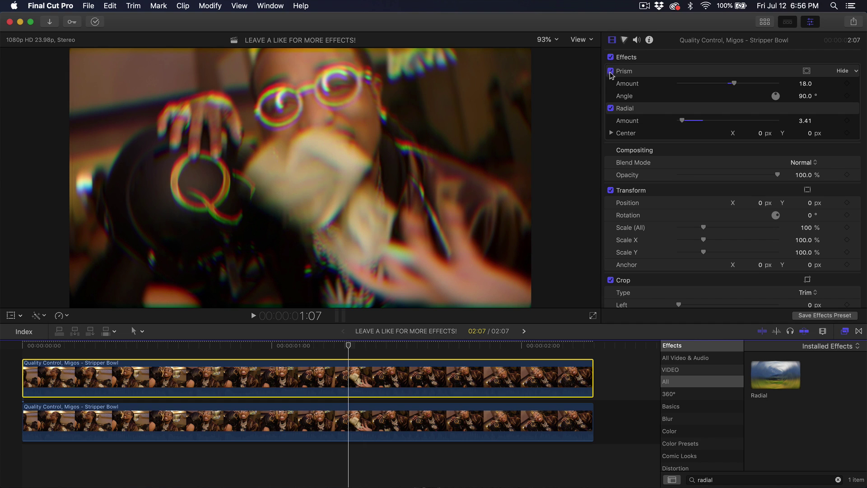
pyautogui.click(639, 77)
pyautogui.press('Delete')
pyautogui.click(641, 72)
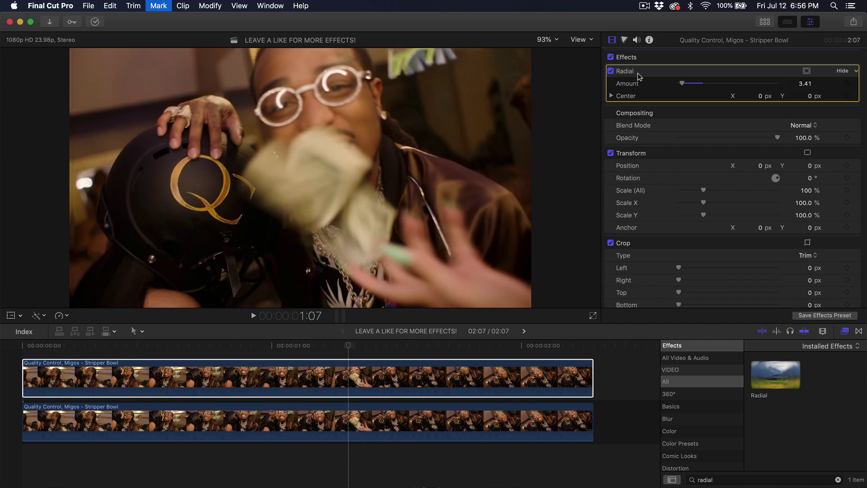
pyautogui.press('Delete')
# - Search all effects for "vigne", apply Vignette Mask to the upper clip, and adjust its size to 0.69 and falloff to 0.31
pyautogui.click(696, 358)
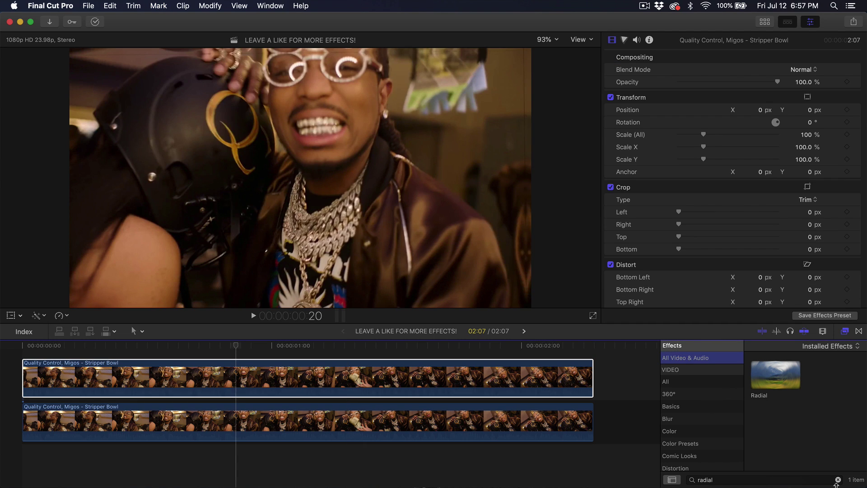
pyautogui.click(838, 480)
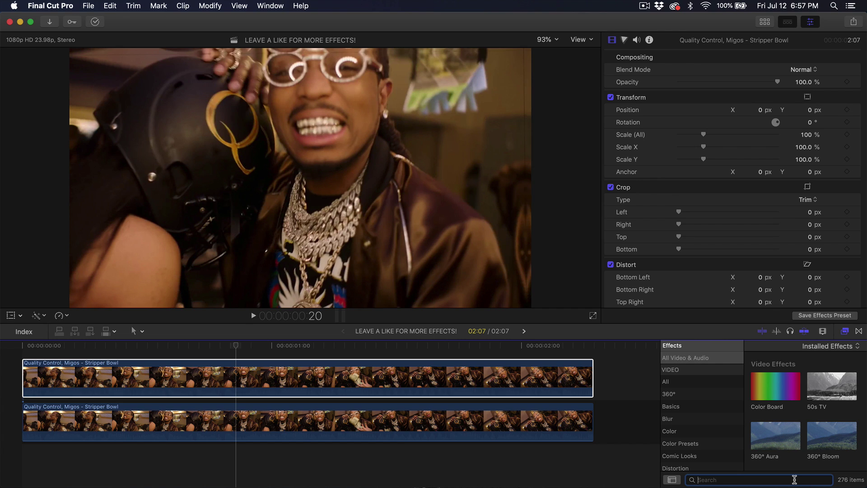
pyautogui.write('vigne')
pyautogui.moveTo(836, 379); pyautogui.dragTo(416, 376)
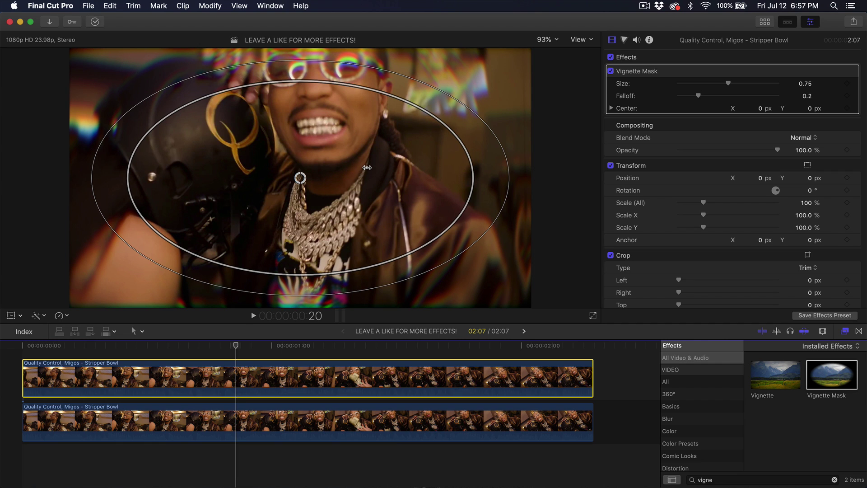
pyautogui.moveTo(354, 117); pyautogui.dragTo(499, 103)
# - Combine both stacked clips into a compound clip named "video" and preview it
pyautogui.moveTo(103, 461); pyautogui.dragTo(96, 398)
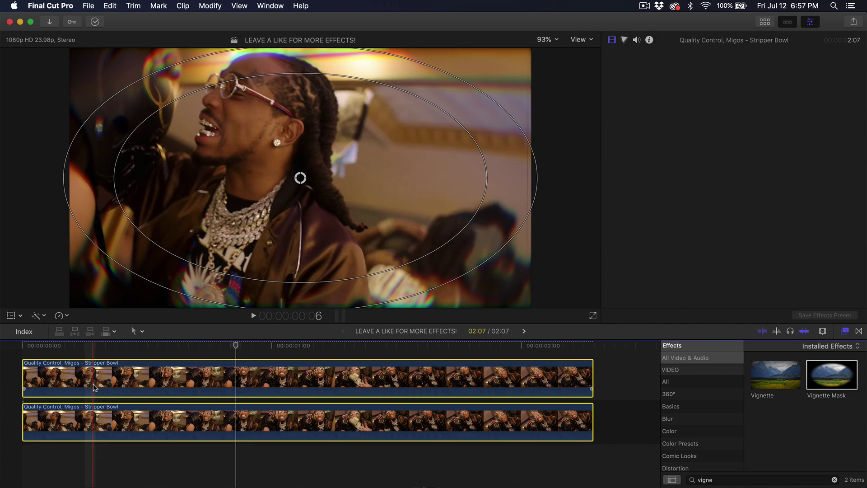
pyautogui.rightClick(93, 384)
pyautogui.click(145, 310)
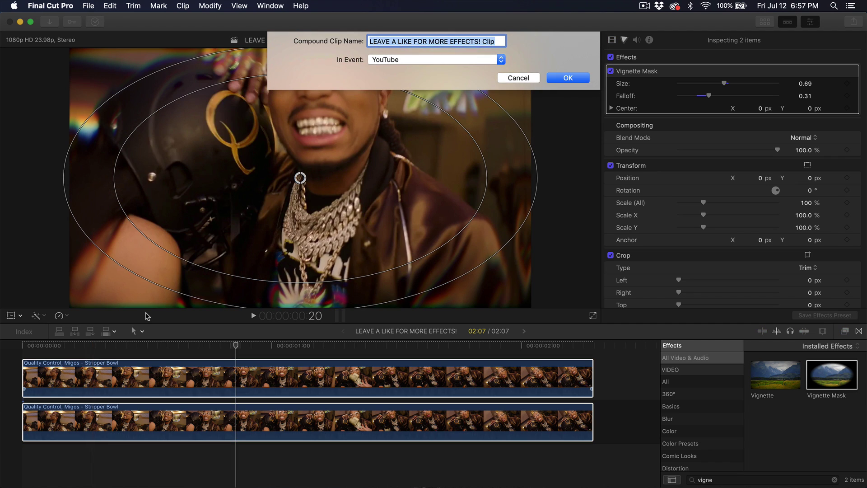
pyautogui.write('mike')
pyautogui.press('Return')
pyautogui.press('space')
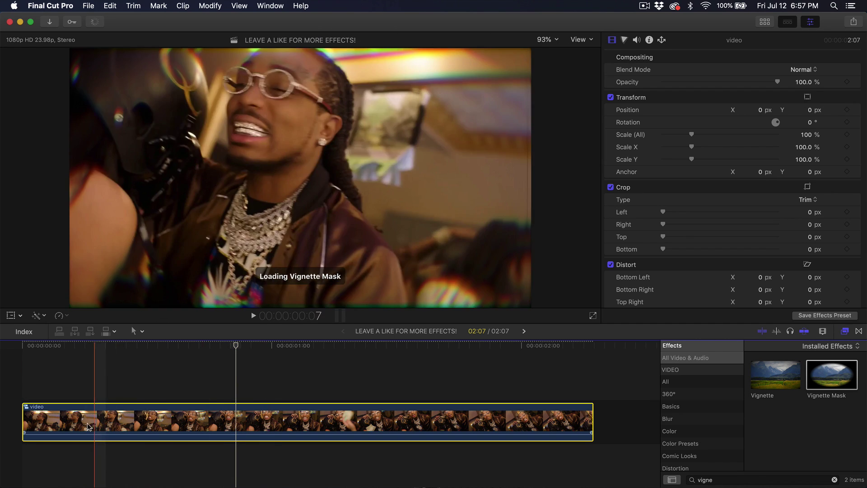
pyautogui.press('space')
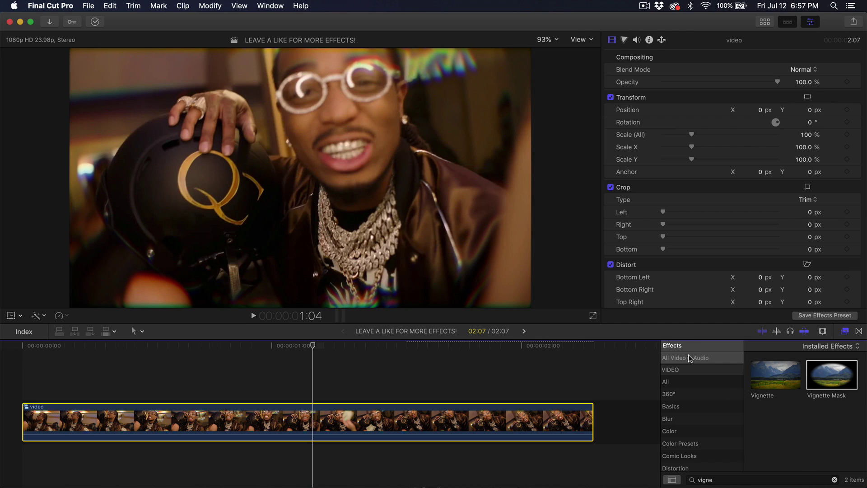
# - Clear the effects search and apply the Fisheye effect from the Distortion category to the compound clip
pyautogui.click(811, 480)
pyautogui.click(836, 480)
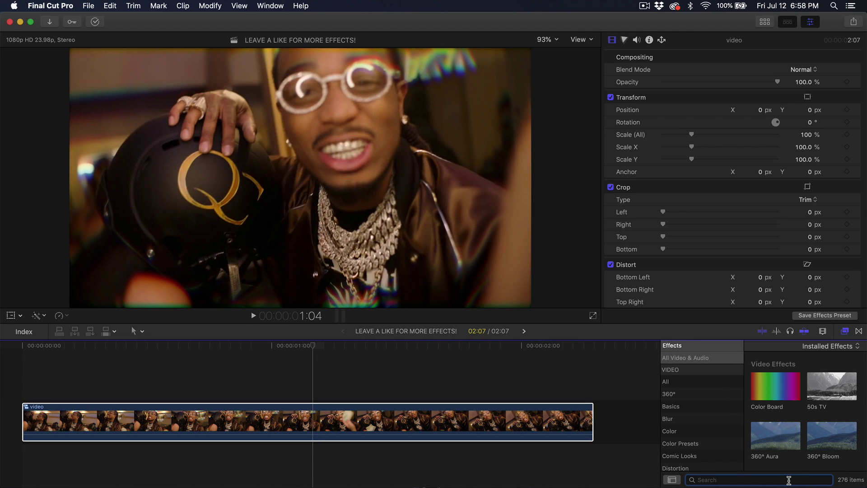
pyautogui.scroll(-2, 690, 442)
pyautogui.click(678, 434)
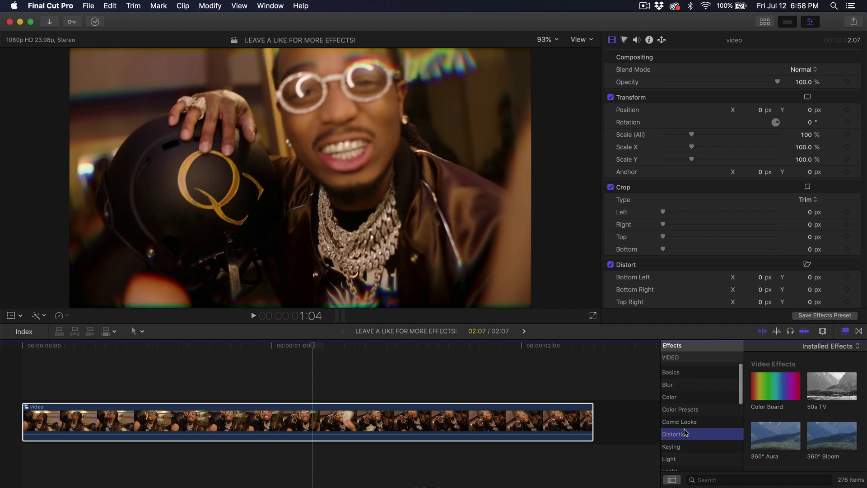
pyautogui.scroll(-1, 835, 421)
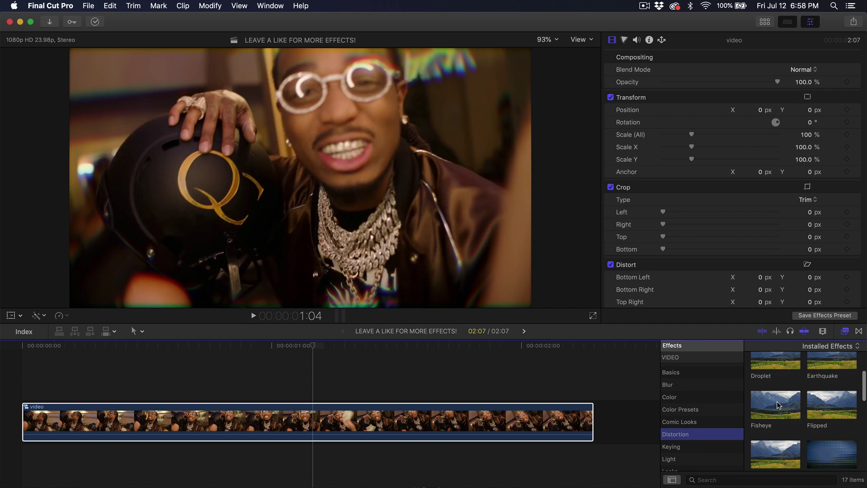
pyautogui.moveTo(778, 405); pyautogui.dragTo(368, 418)
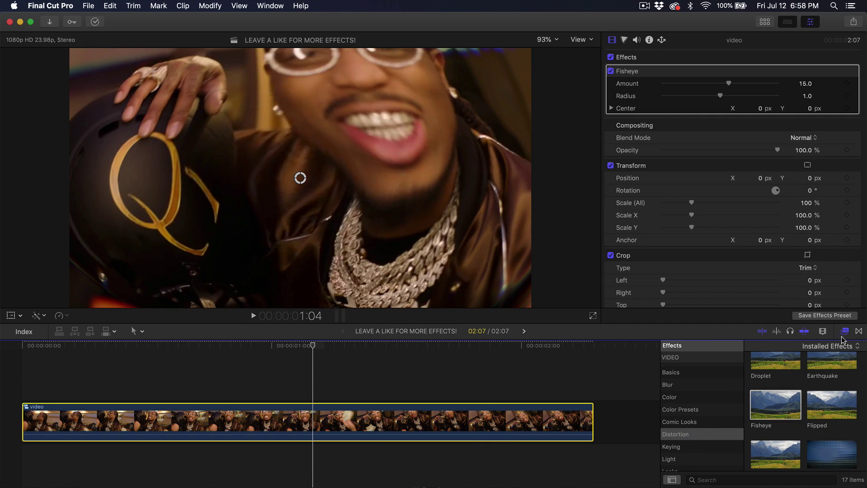
# - Set the Fisheye effect's amount to -2.85 and its radius to 0.31
pyautogui.click(843, 333)
pyautogui.moveTo(725, 88); pyautogui.dragTo(718, 88)
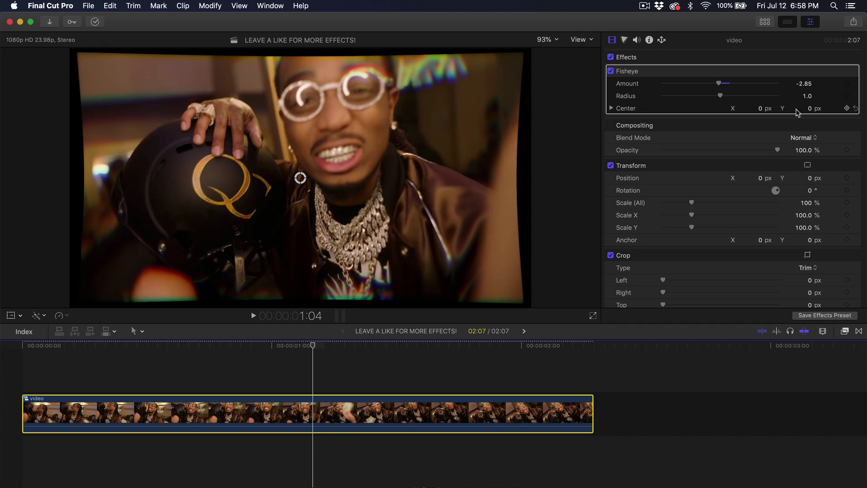
pyautogui.moveTo(805, 98); pyautogui.dragTo(806, 135)
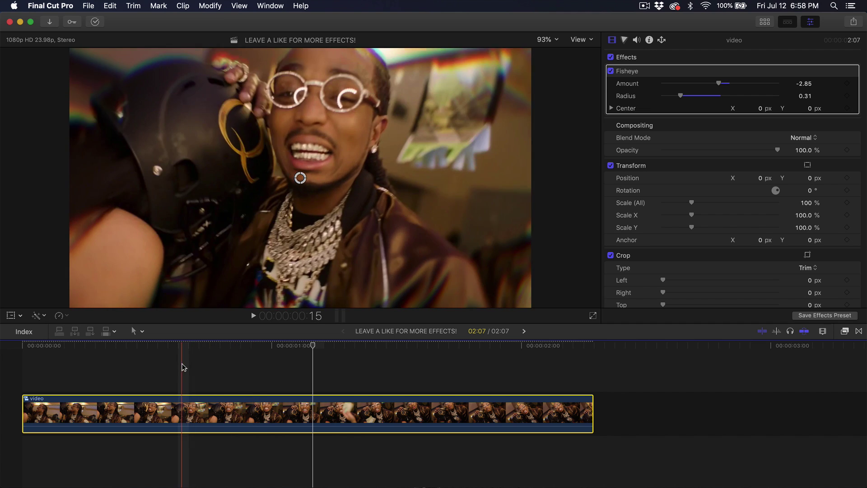
# - Play the compound clip from near its start to preview the combined effects
pyautogui.click(63, 347)
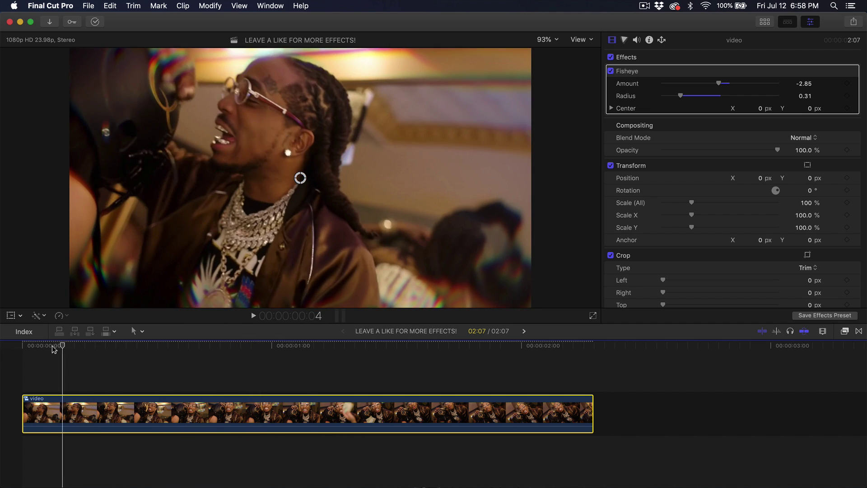
pyautogui.press('space')
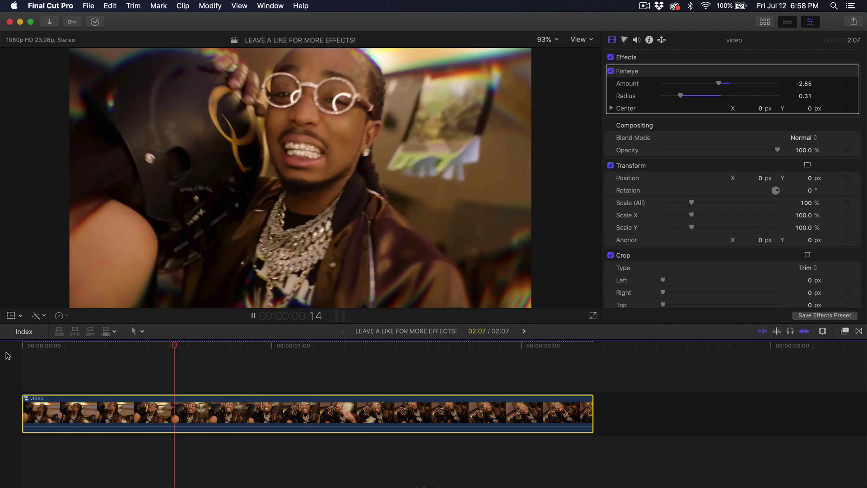
pyautogui.press('space')
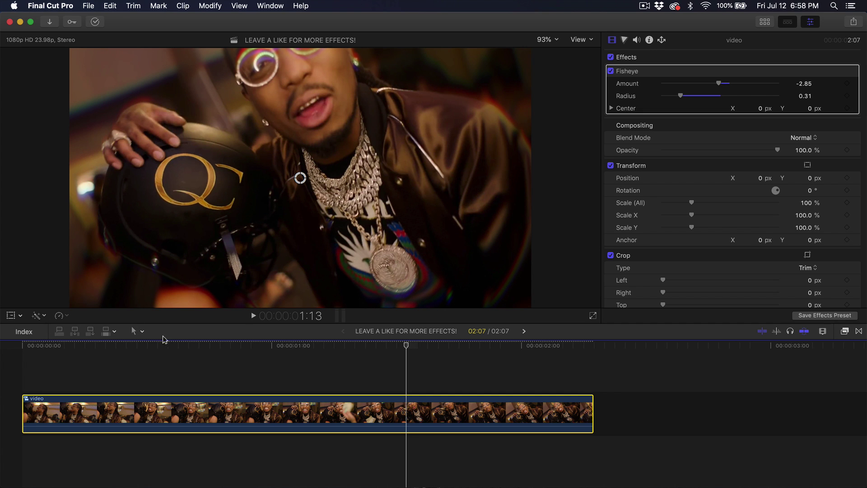
pyautogui.click(194, 430)
pyautogui.press('space')
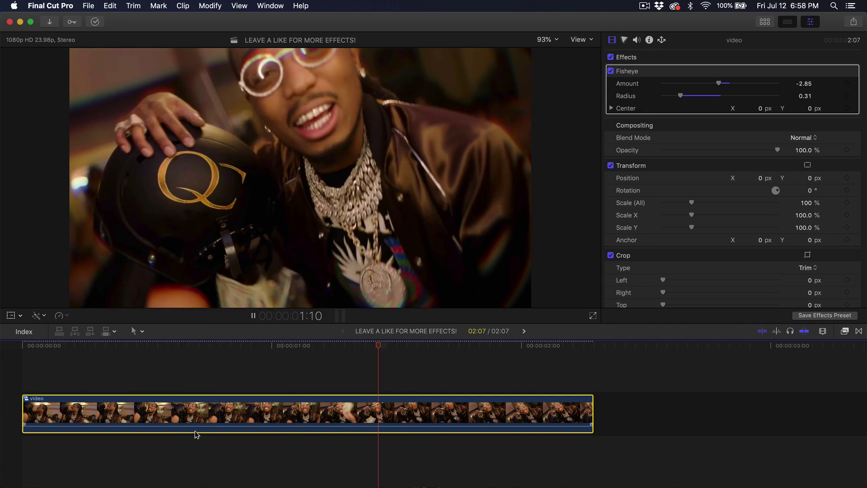
pyautogui.press('space')
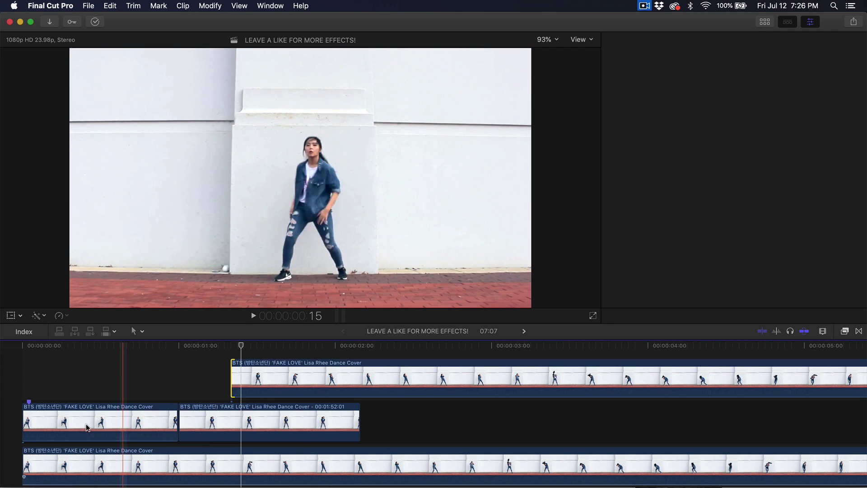
# - Inspect the masked upper clip in the finished dance example and play the example through
pyautogui.click(253, 377)
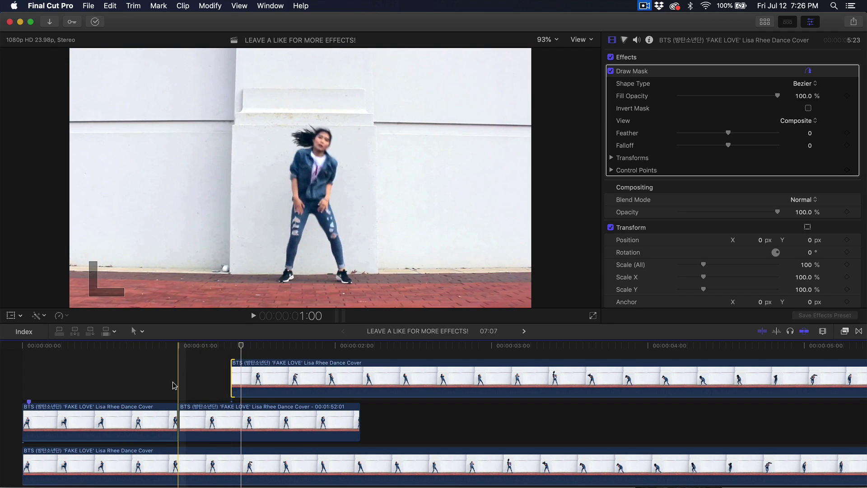
pyautogui.press('space')
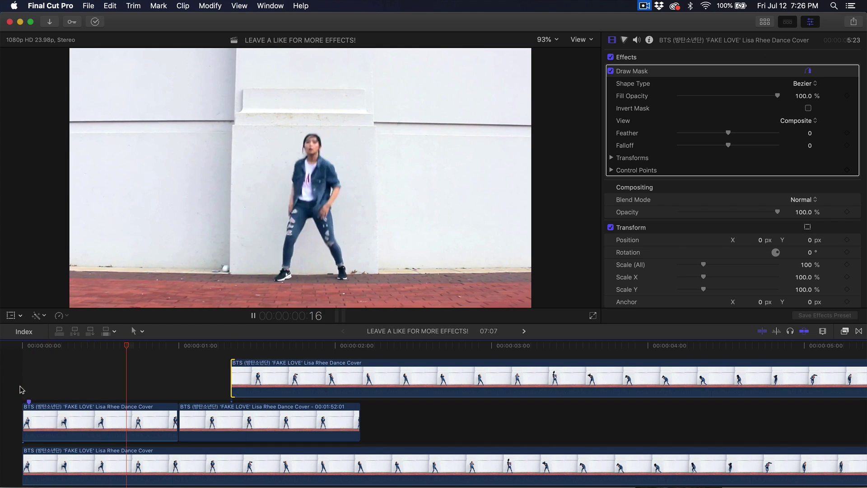
pyautogui.press('space')
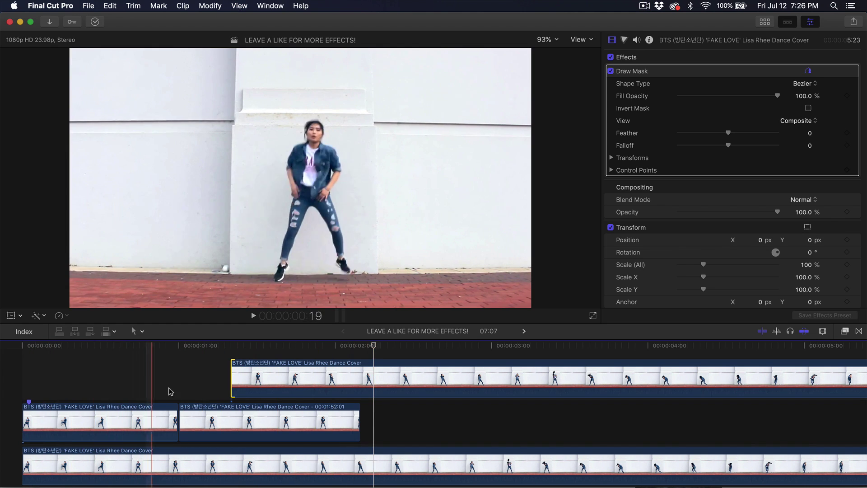
pyautogui.press('space')
pyautogui.press('space')
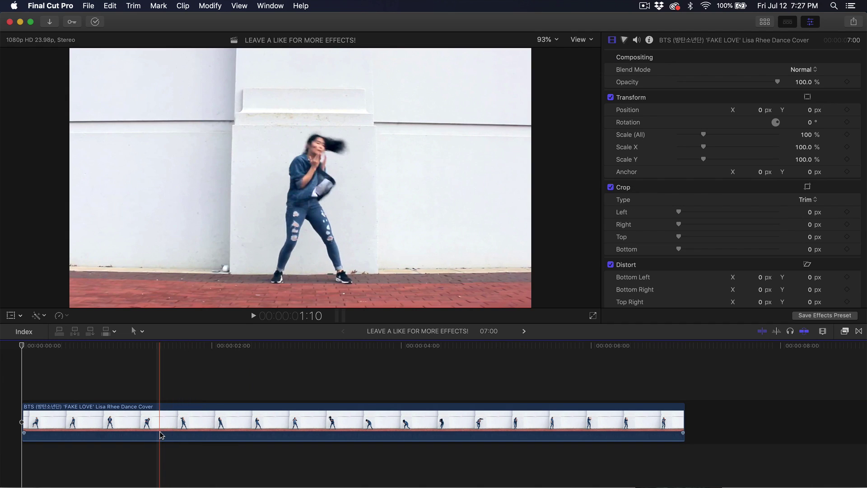
# - Place a duplicate of the dance clip above the original and locate the Draw Mask effect in the Masks category
pyautogui.moveTo(162, 435); pyautogui.dragTo(163, 384)
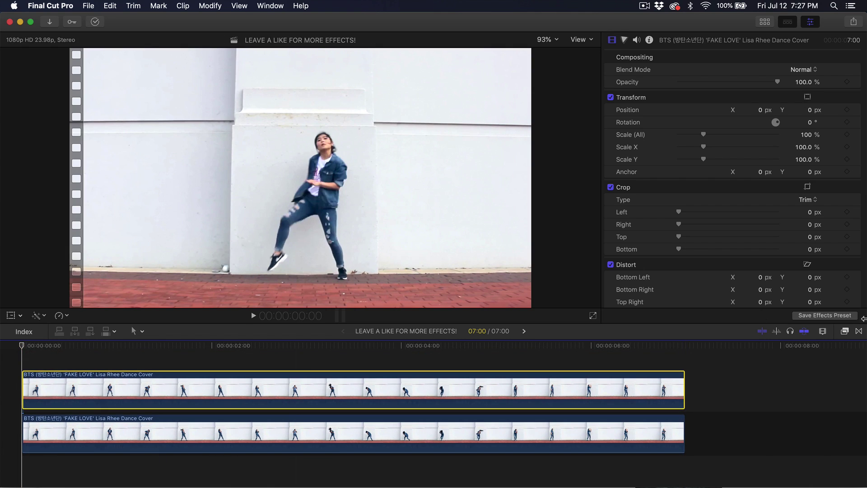
pyautogui.click(845, 332)
pyautogui.scroll(-5, 694, 427)
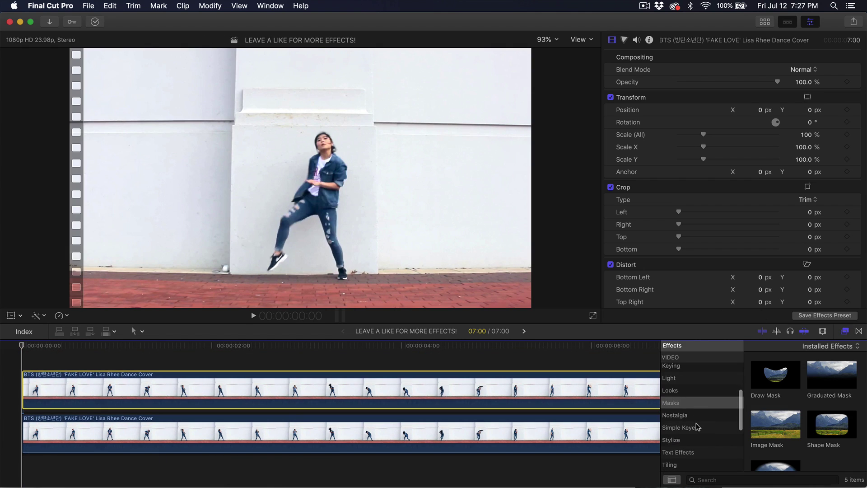
pyautogui.scroll(2, 690, 391)
pyautogui.click(685, 382)
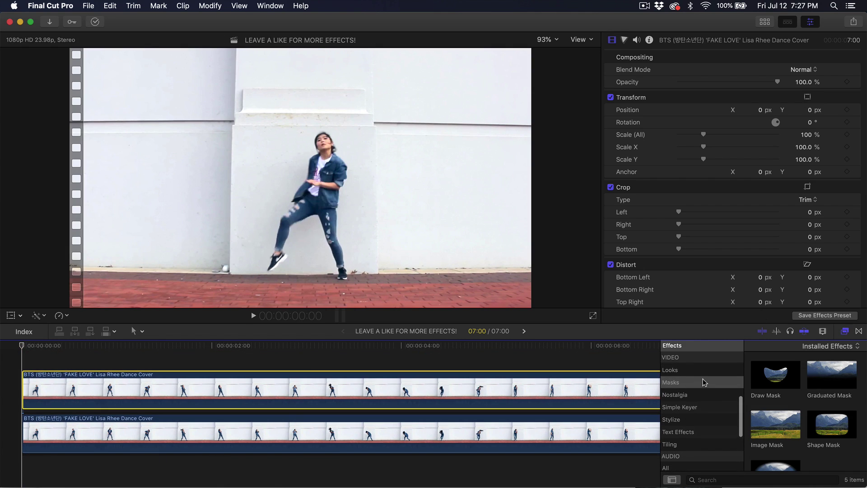
pyautogui.moveTo(777, 382)
pyautogui.mouseDown()
pyautogui.moveTo(596, 384)
pyautogui.moveTo(533, 397)
pyautogui.moveTo(712, 386)
pyautogui.moveTo(563, 384)
pyautogui.moveTo(696, 384)
pyautogui.mouseUp()
pyautogui.click(845, 331)
# - Add a freeze frame to the upper dance clip at 1:01
pyautogui.moveTo(49, 345); pyautogui.dragTo(124, 342)
pyautogui.click(110, 6)
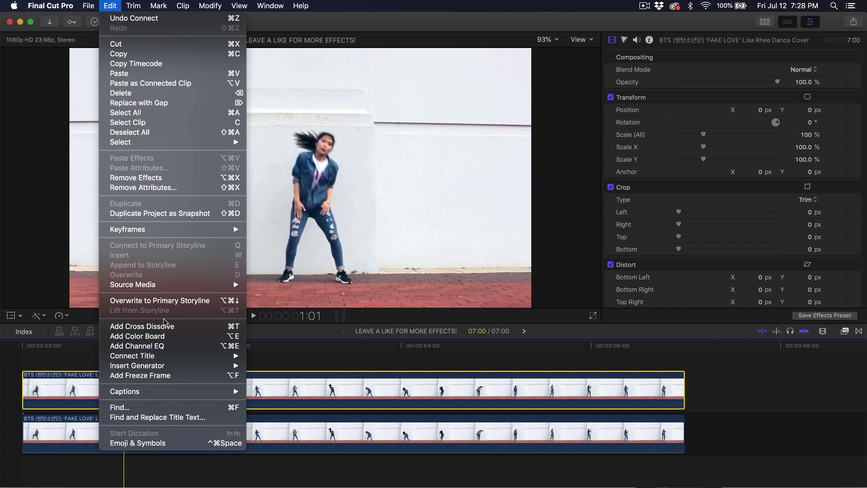
pyautogui.click(162, 375)
pyautogui.press('l')
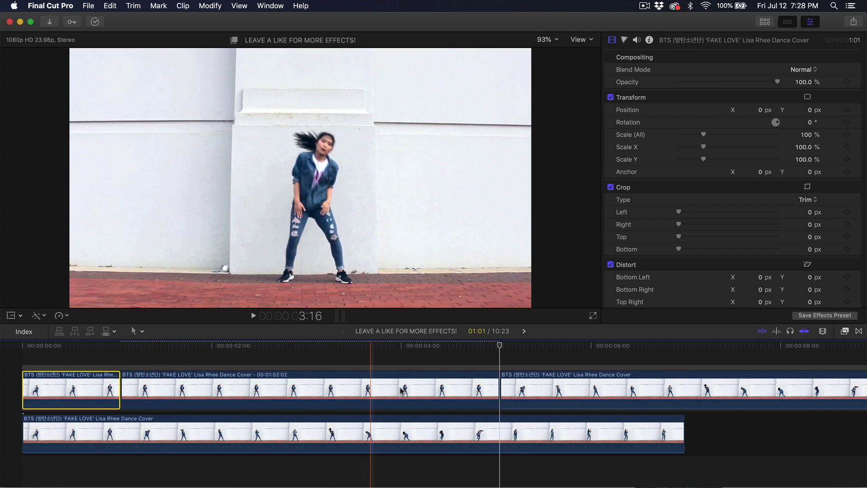
# - Select the freeze frame and the clip segment following it in turn, and play across the cut between them
pyautogui.click(334, 392)
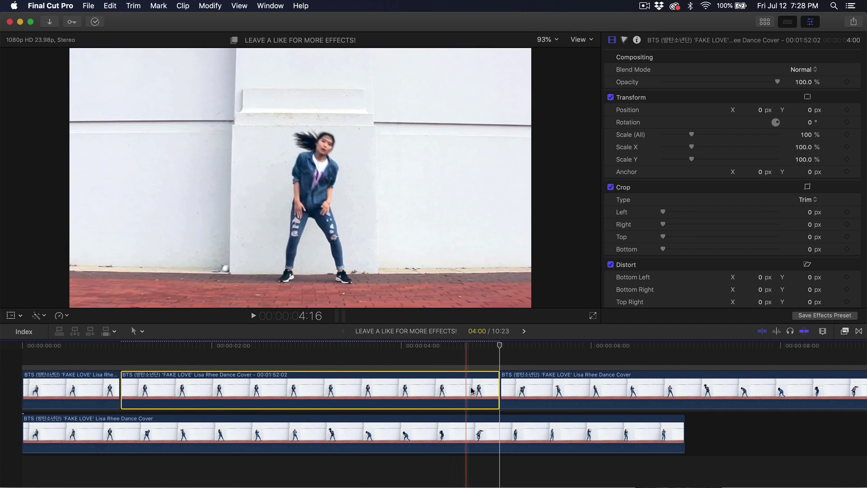
pyautogui.press('l')
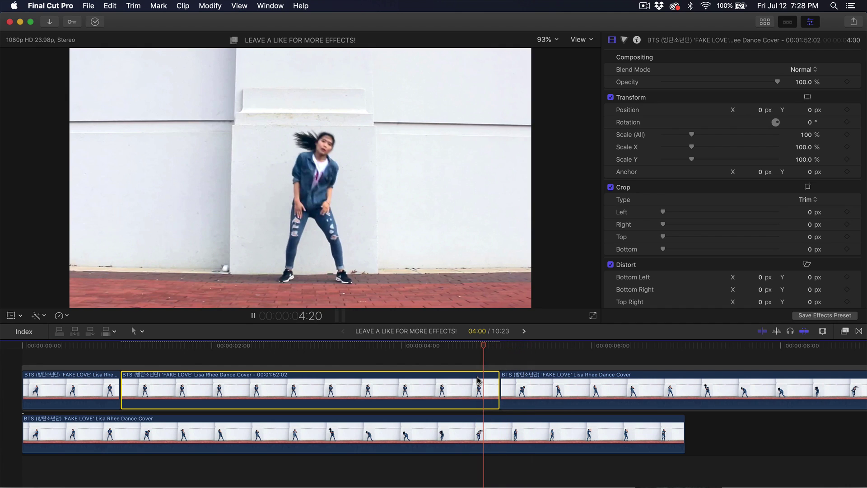
pyautogui.click(509, 383)
pyautogui.press('l')
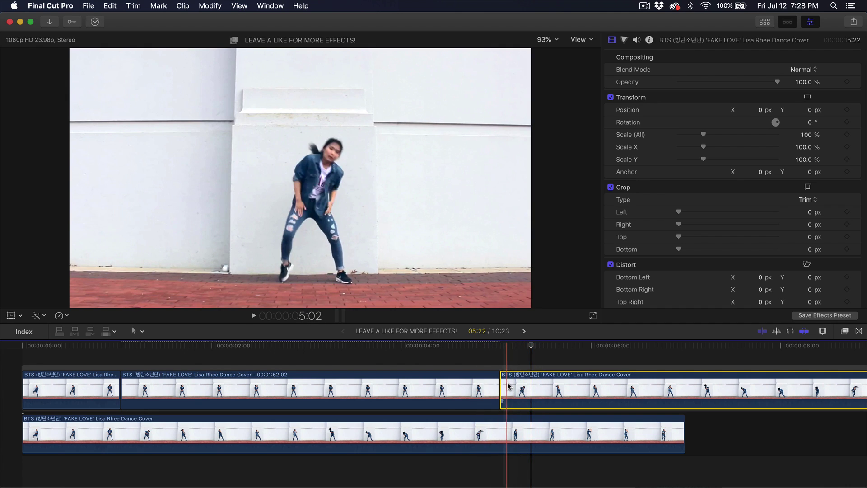
# - Shorten the freeze frame on the upper dance clip to 17 frames, keeping the following segment right behind it
pyautogui.press('l')
pyautogui.click(503, 386)
pyautogui.moveTo(503, 386); pyautogui.dragTo(548, 383)
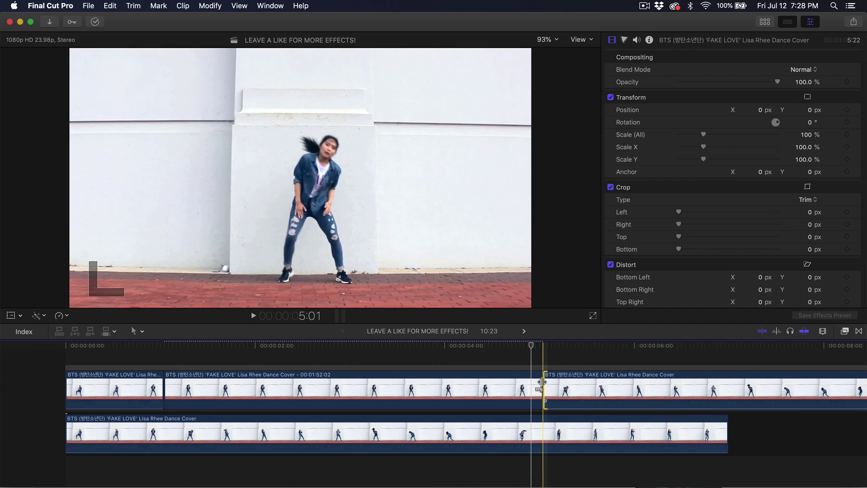
pyautogui.hscroll(3, 542, 384)
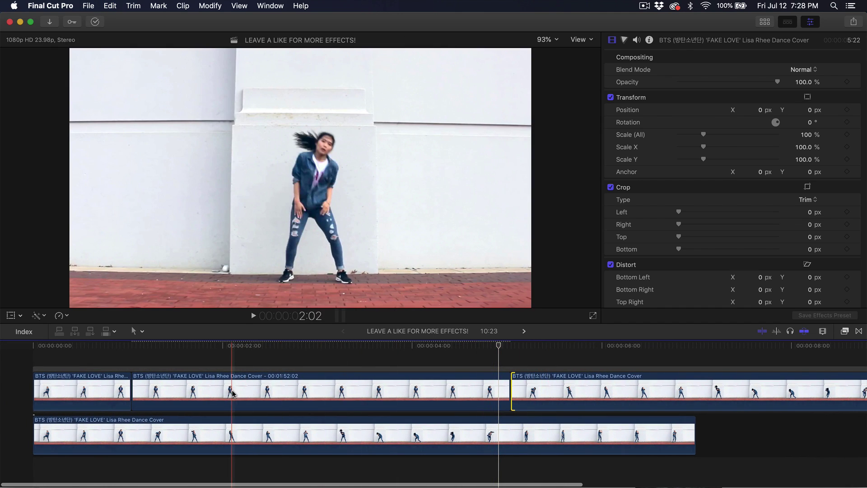
pyautogui.click(294, 391)
pyautogui.moveTo(511, 386); pyautogui.dragTo(169, 385)
pyautogui.press('l')
pyautogui.click(186, 385)
pyautogui.click(148, 349)
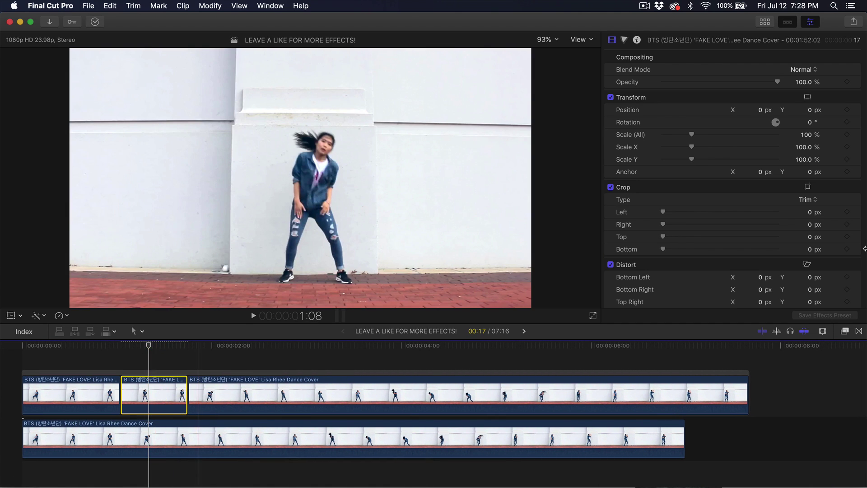
# - Apply the Draw Mask effect to the shortened freeze frame
pyautogui.click(845, 332)
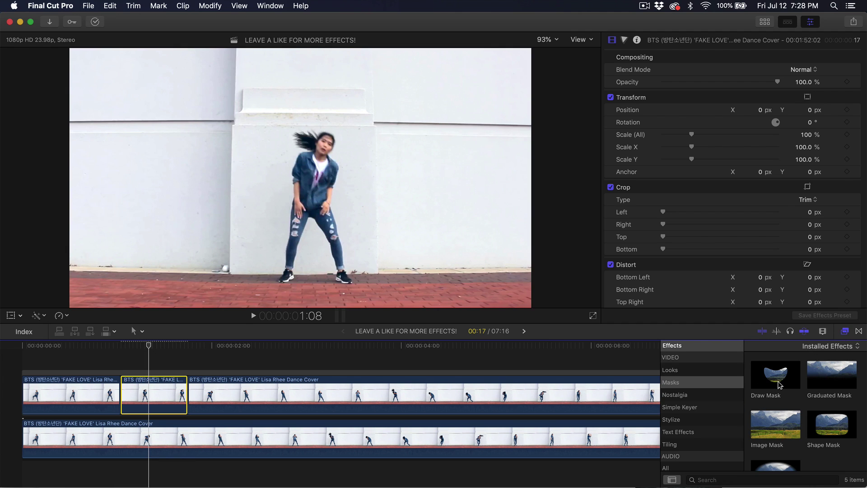
pyautogui.moveTo(778, 382); pyautogui.dragTo(149, 396)
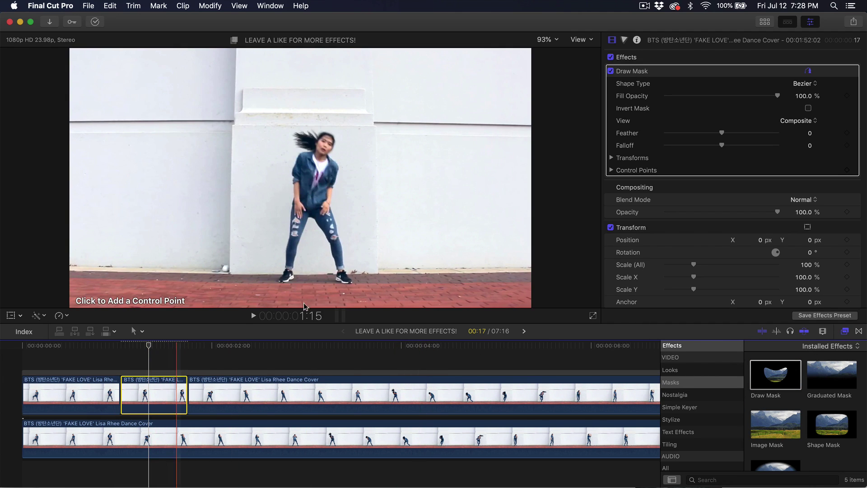
pyautogui.press('super+5')
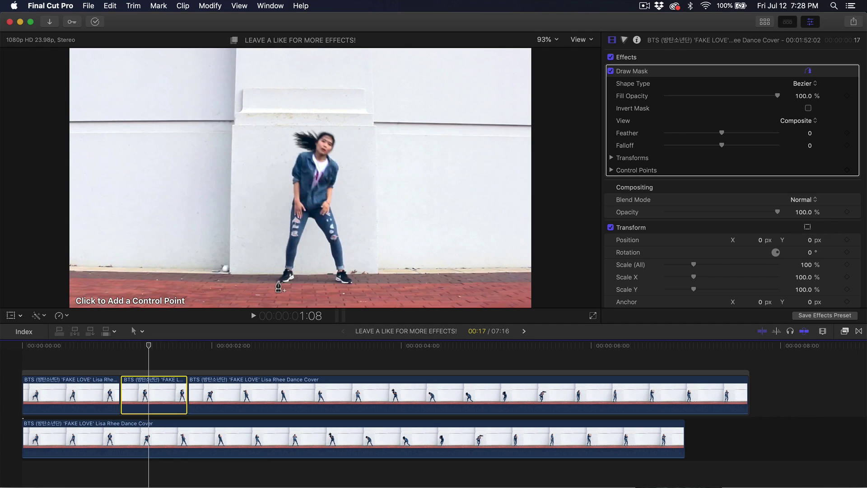
# - Outline the frozen dancer closely with mask control points and set the mask's Feather to 3.0
pyautogui.click(277, 283)
pyautogui.click(282, 273)
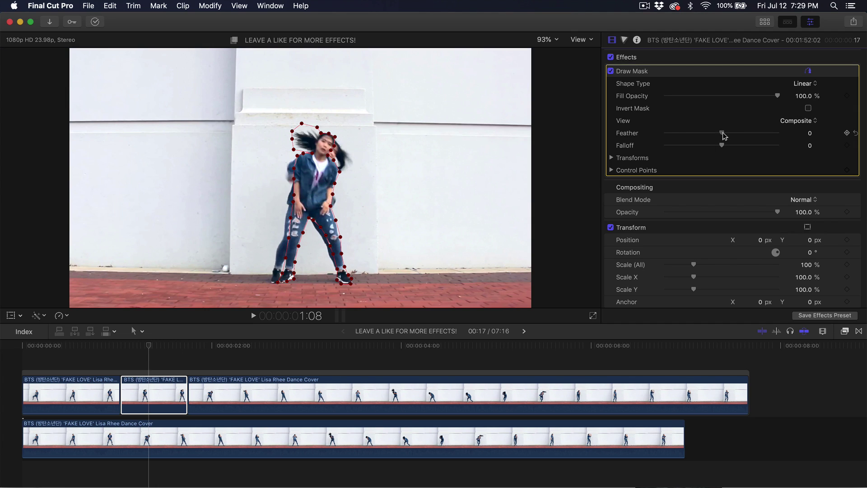
pyautogui.moveTo(723, 135); pyautogui.dragTo(726, 135)
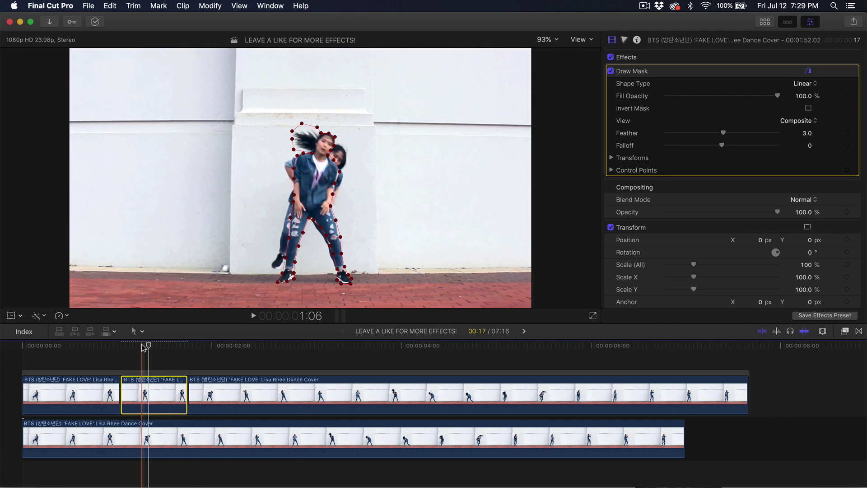
# - Move the segment after the freeze frame to the layer above, starting at about 1:11 so it overlaps the freeze frame
pyautogui.click(227, 345)
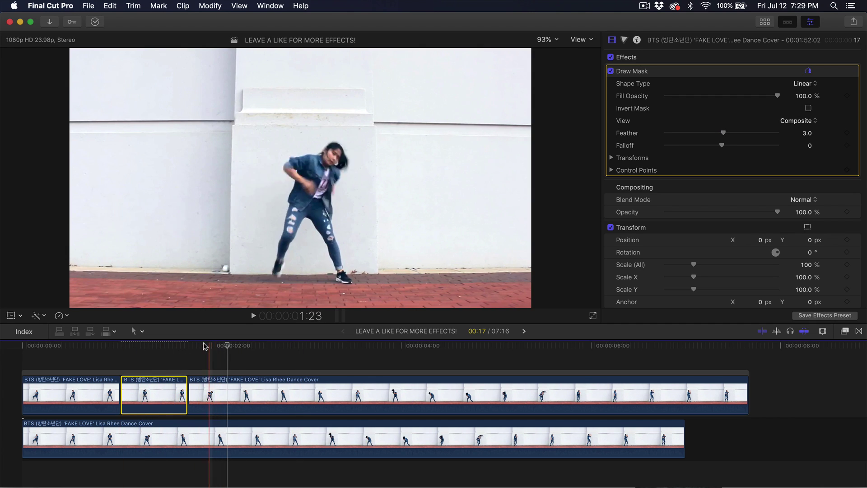
pyautogui.click(211, 394)
pyautogui.moveTo(210, 395); pyautogui.dragTo(185, 360)
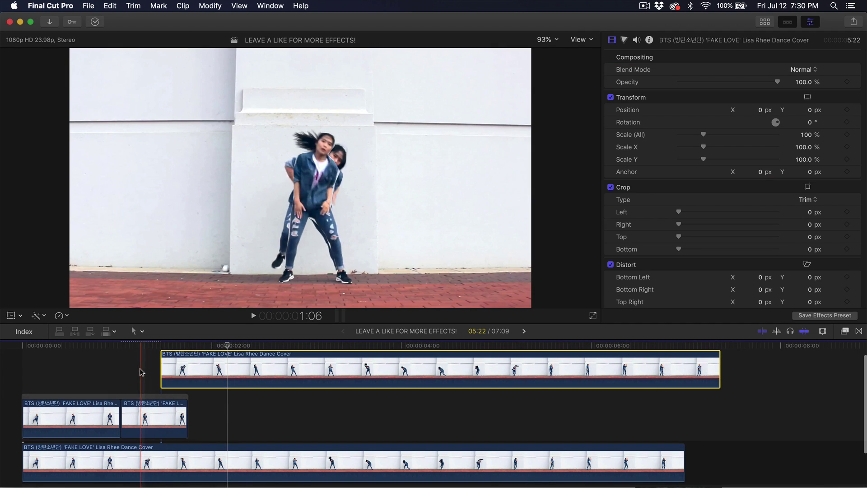
# - Play through the freeze-frame section to review the masked dancer over the moving clip
pyautogui.press('space')
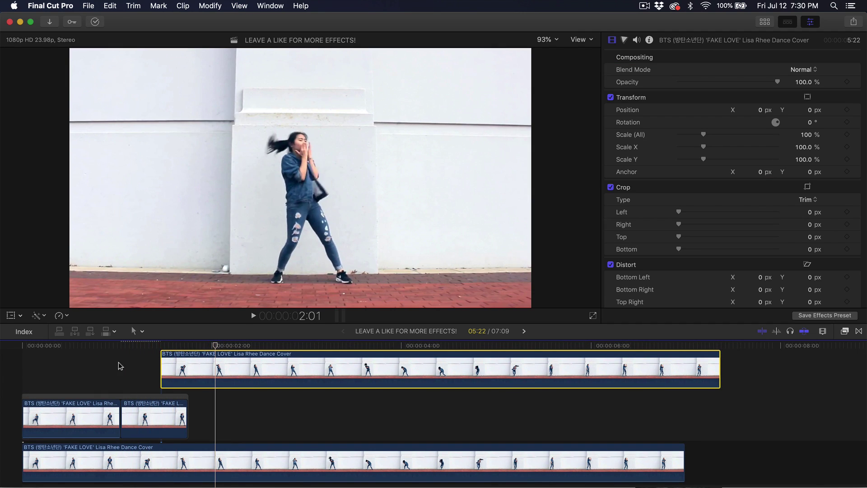
pyautogui.press('space')
pyautogui.press(',')
pyautogui.press('space')
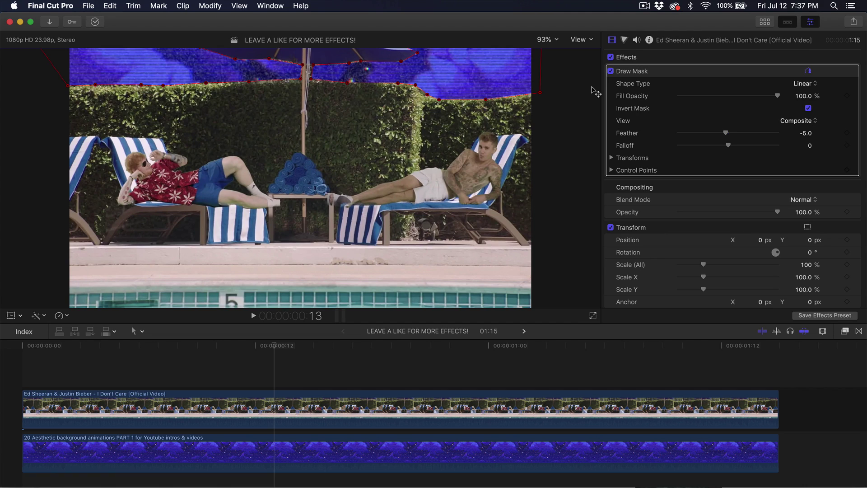
# - Play the finished poolside example with the replaced sky from its beginning
pyautogui.press('Home')
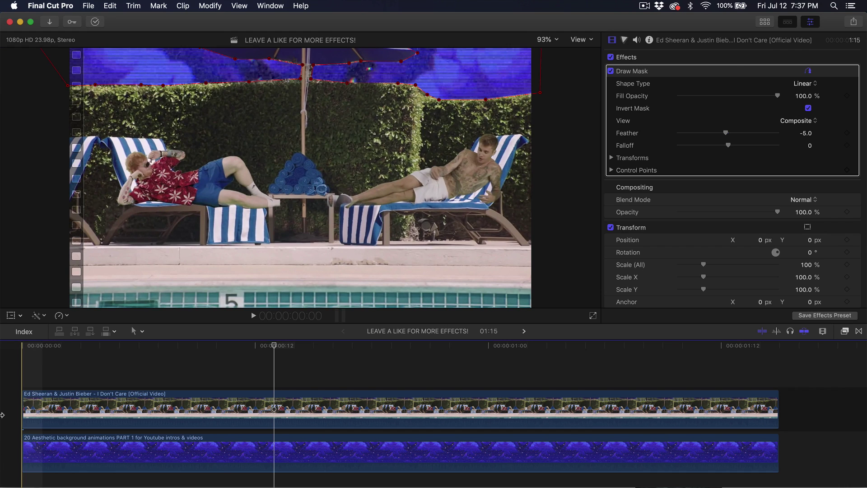
pyautogui.press('space')
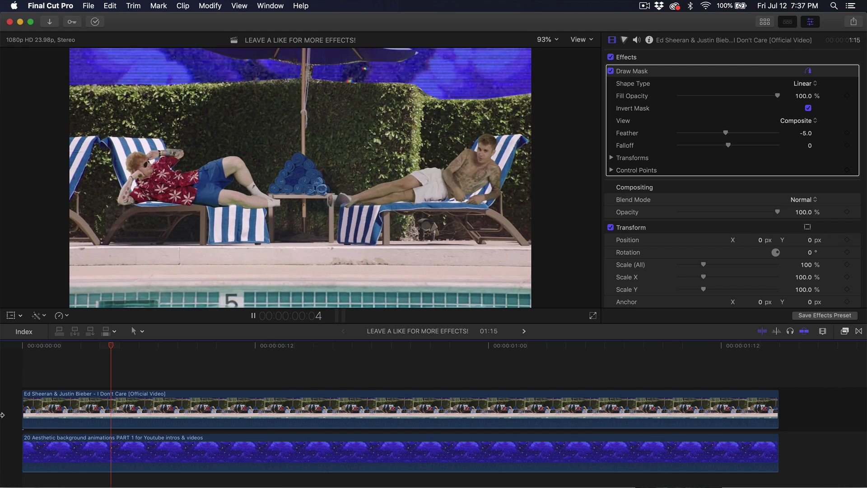
# - Delete the animated background clip below the poolside clip and select the poolside clip
pyautogui.click(187, 445)
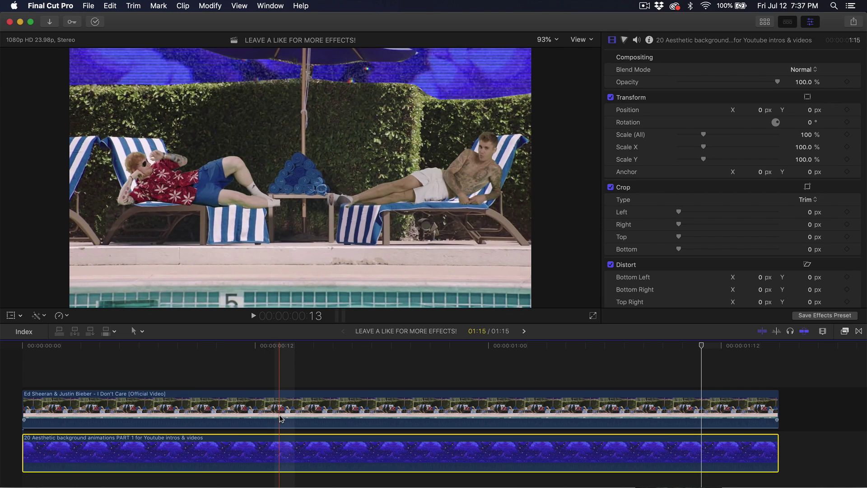
pyautogui.press('Delete')
pyautogui.click(195, 414)
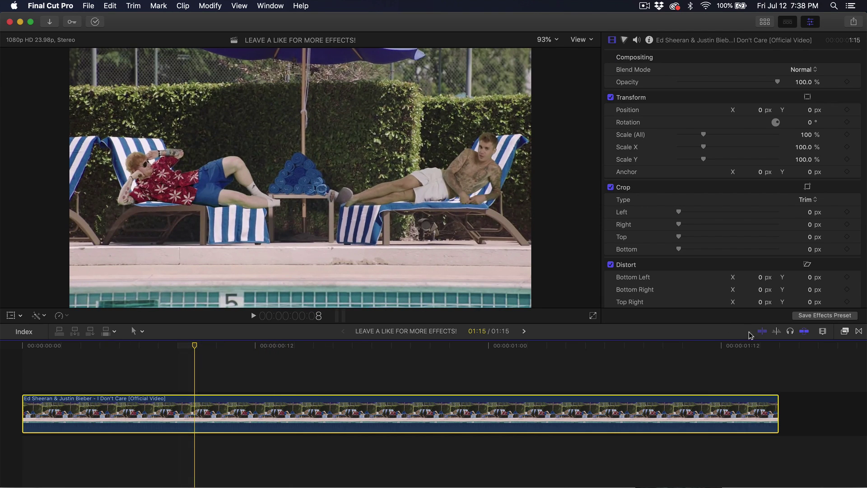
# - Place the starry part of the "20 Aesthetic background animations" media above the poolside clip, matching its 1:15 length
pyautogui.click(765, 21)
pyautogui.scroll(-3, 295, 284)
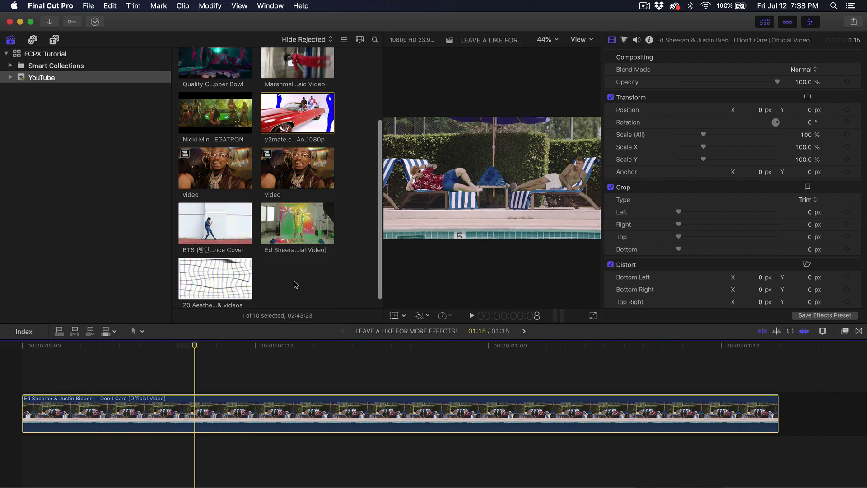
pyautogui.click(208, 272)
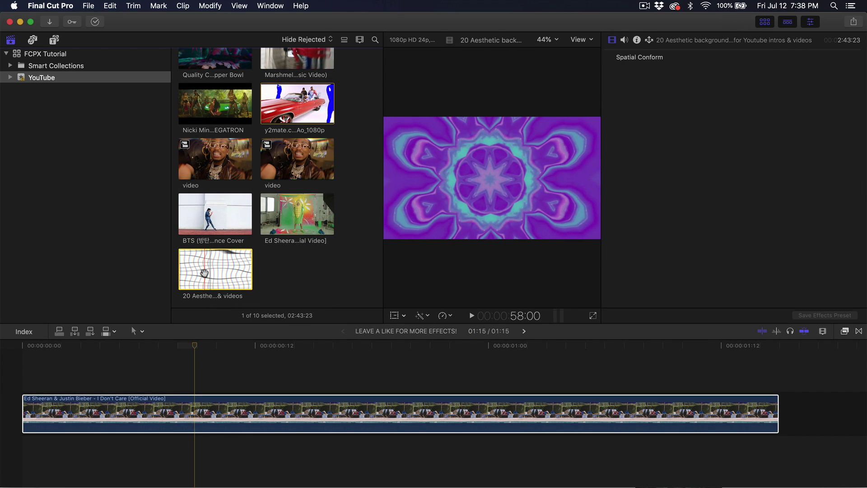
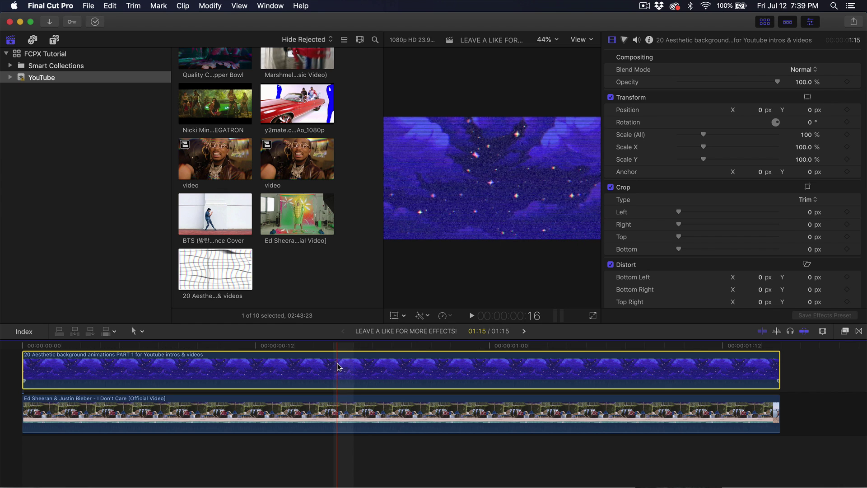
# - Disable the starry background clip above the poolside clip and hide the media browser
pyautogui.press('v')
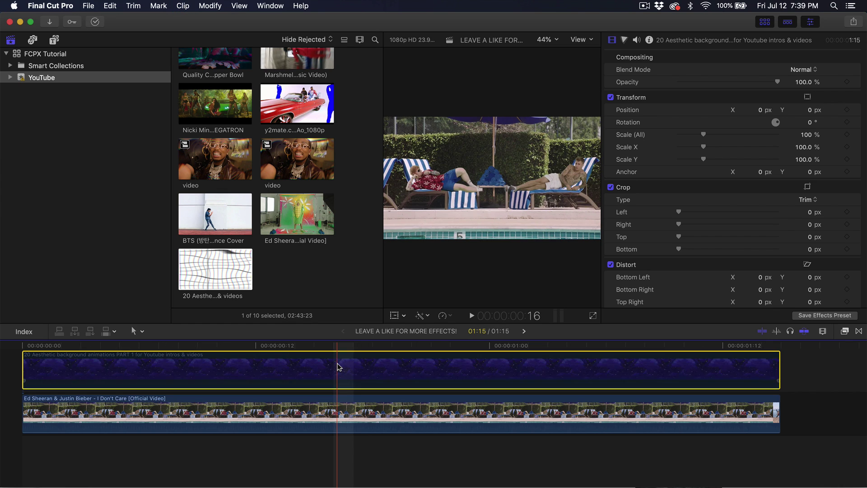
pyautogui.click(765, 22)
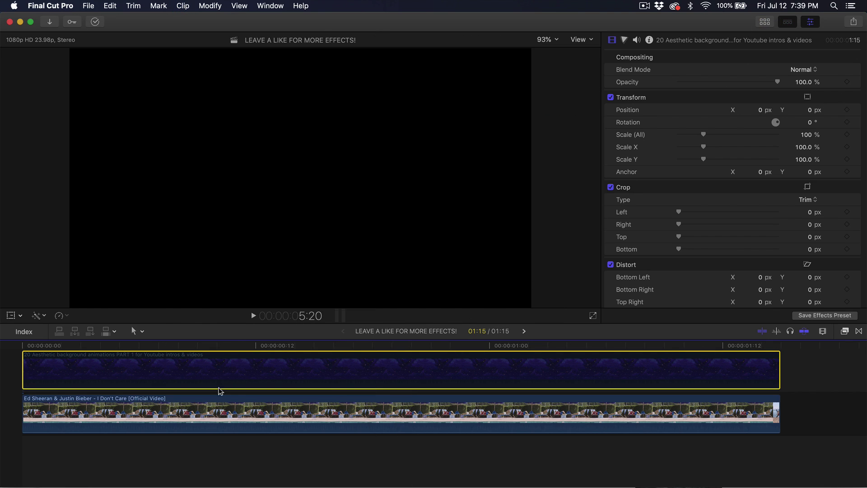
pyautogui.press('v')
pyautogui.press('v')
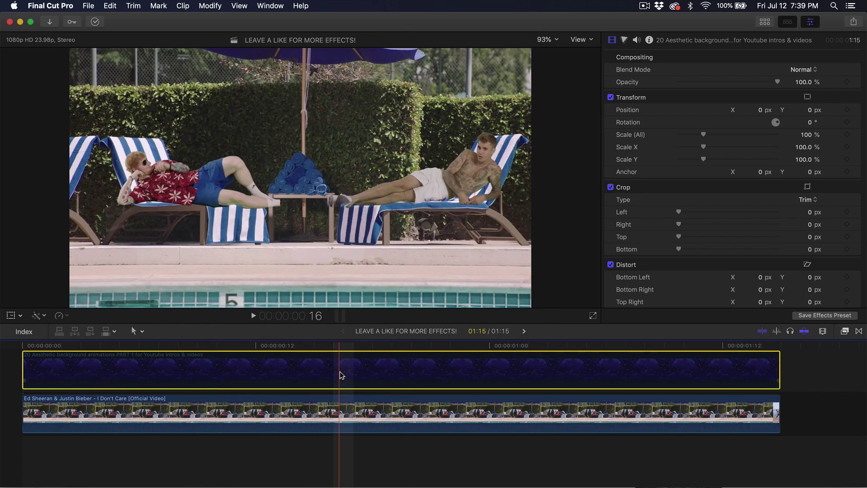
# - Apply the Draw Mask effect to the poolside clip with the playhead at 1:02
pyautogui.click(409, 415)
pyautogui.press('space')
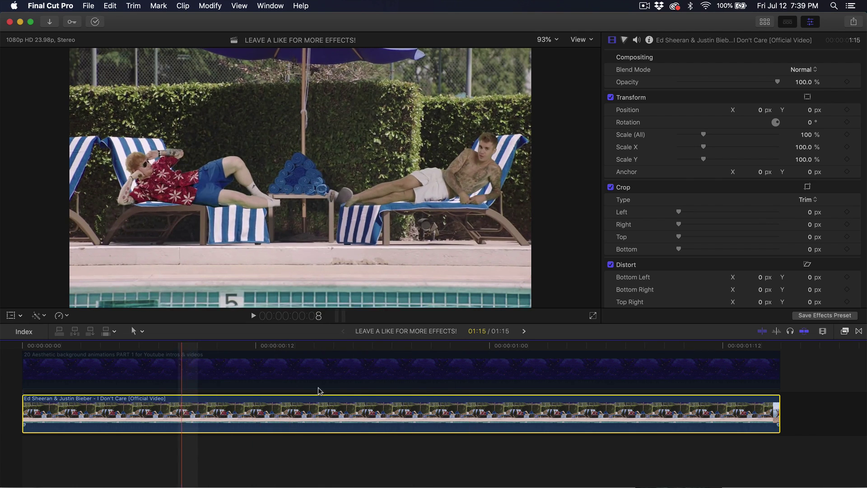
pyautogui.click(541, 347)
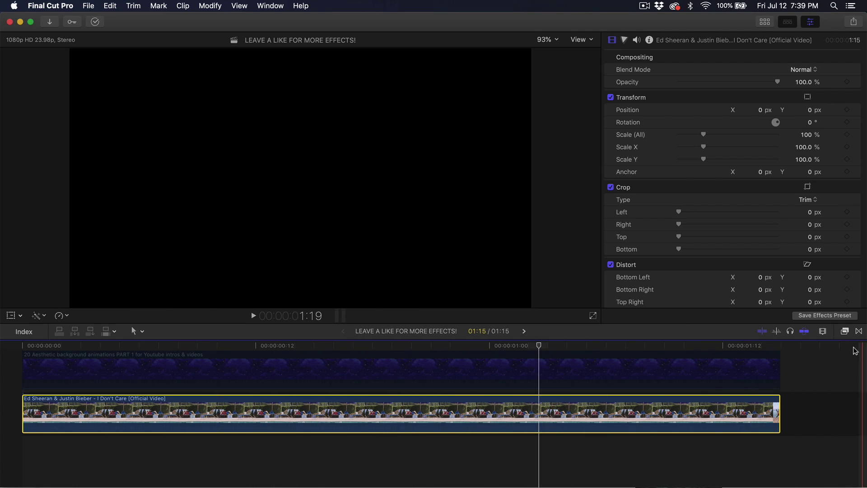
pyautogui.click(845, 331)
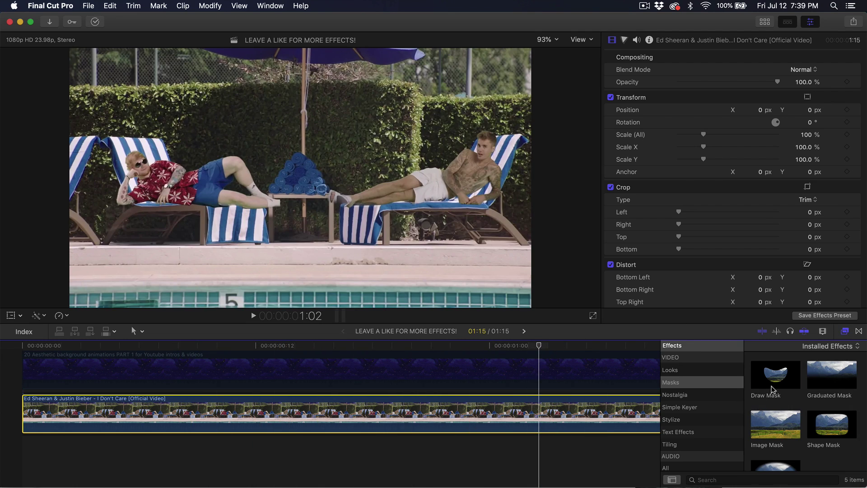
pyautogui.moveTo(773, 389)
pyautogui.mouseDown()
pyautogui.moveTo(542, 401)
pyautogui.moveTo(536, 413)
pyautogui.mouseUp()
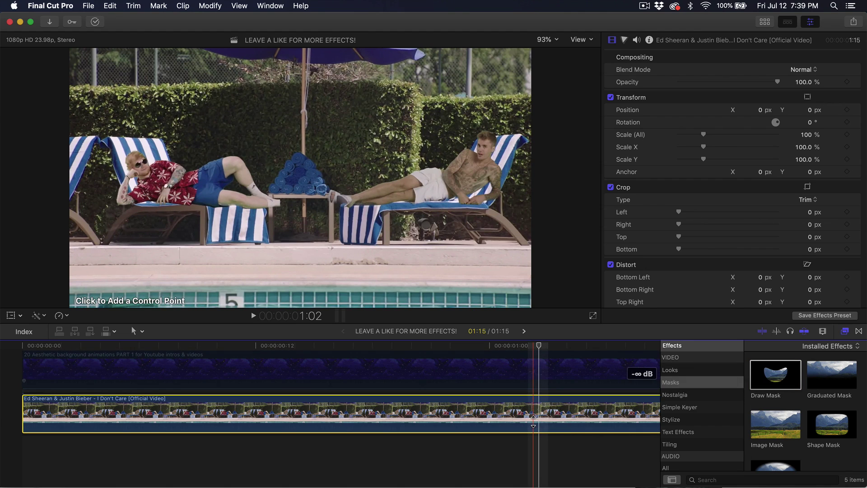
pyautogui.click(845, 331)
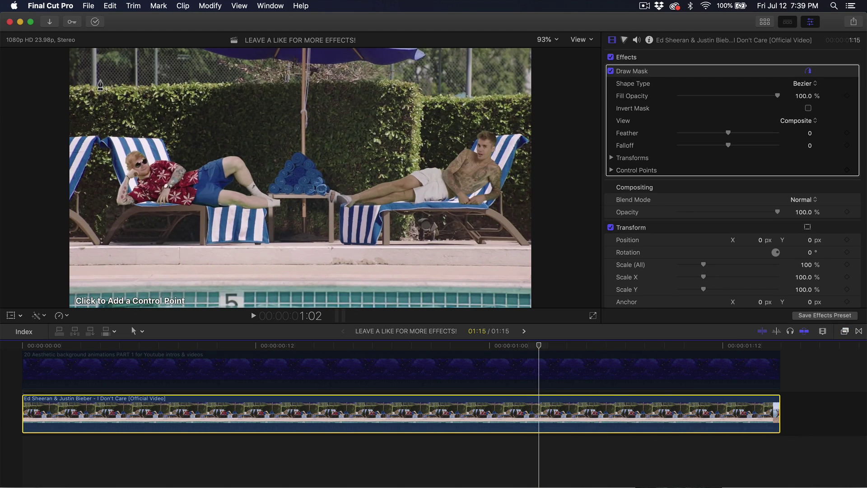
# - Place mask control points along the hedge's upper edge from the frame's left side to the umbrella pole
pyautogui.click(65, 86)
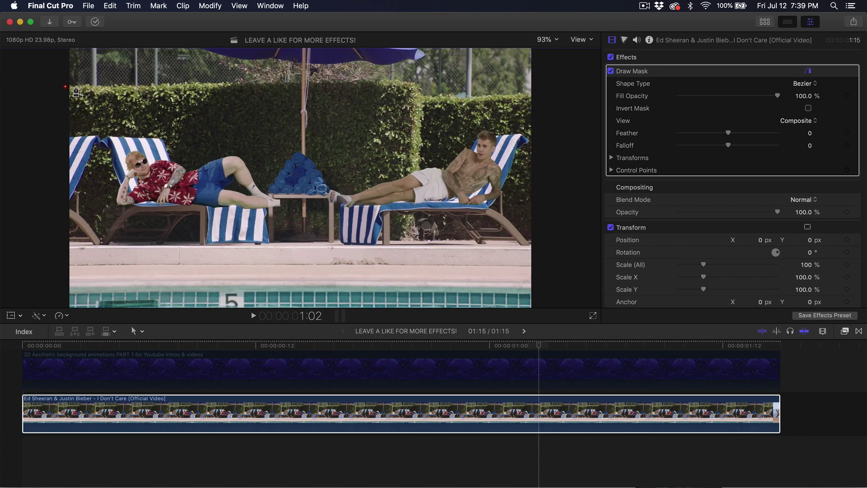
pyautogui.click(105, 84)
pyautogui.click(155, 85)
pyautogui.click(202, 82)
pyautogui.click(227, 83)
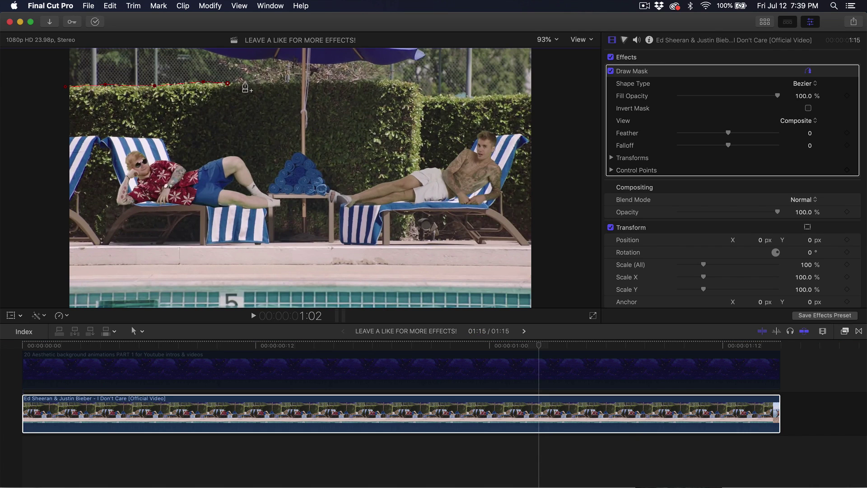
pyautogui.click(269, 83)
pyautogui.click(301, 83)
# - Continue the mask up the umbrella pole and along the left half of the canopy's lower edge
pyautogui.click(301, 64)
pyautogui.click(274, 59)
pyautogui.click(243, 62)
pyautogui.press('super+z')
pyautogui.click(246, 60)
# - Carry the mask outline above the frame over the umbrella and back along the canopy's right lower edge to the pole
pyautogui.click(547, 40)
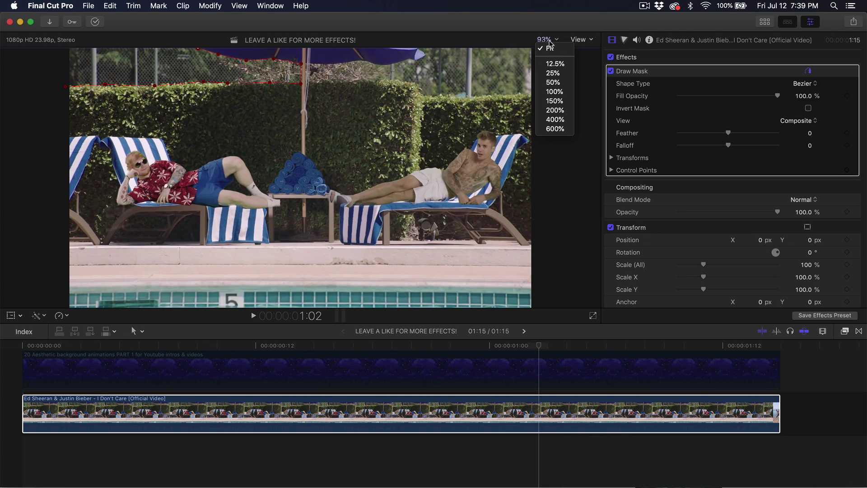
pyautogui.click(553, 83)
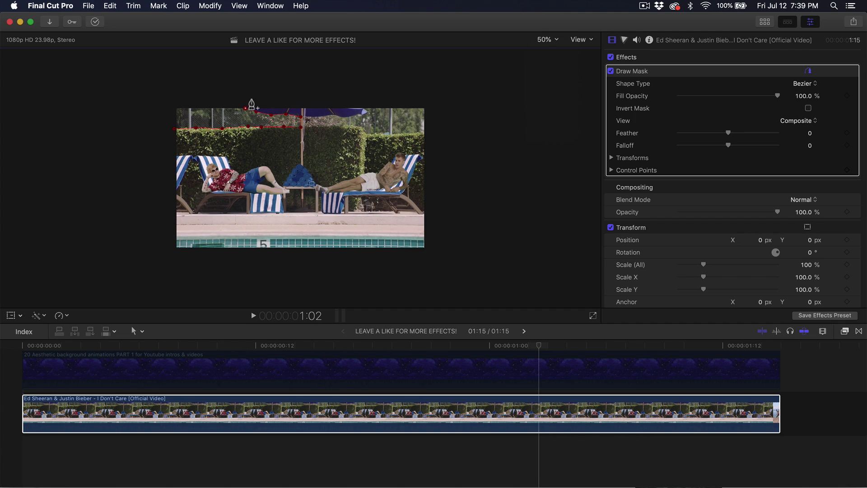
pyautogui.click(238, 103)
pyautogui.click(338, 95)
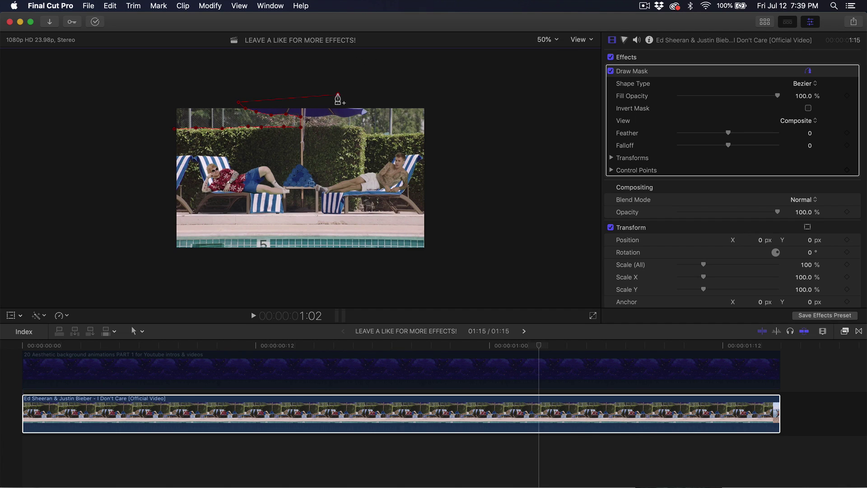
pyautogui.click(368, 112)
pyautogui.click(351, 117)
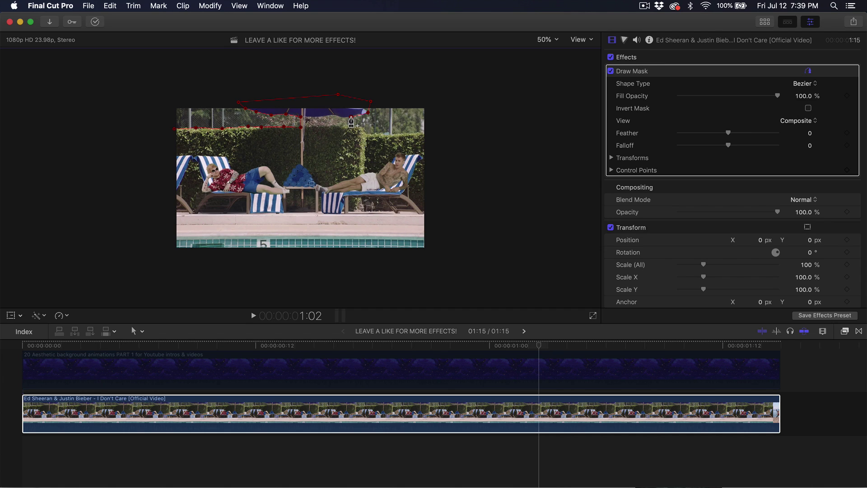
pyautogui.click(324, 116)
# - Continue the mask down the pole's right side and along the right hedge's upper edge to just beyond the frame
pyautogui.click(307, 127)
pyautogui.click(350, 127)
pyautogui.click(364, 129)
pyautogui.click(368, 135)
pyautogui.click(395, 134)
pyautogui.click(429, 133)
# - Close the mask with a loop outside the frame above the sky, and invert the mask
pyautogui.click(431, 89)
pyautogui.click(355, 72)
pyautogui.click(230, 79)
pyautogui.click(174, 85)
pyautogui.click(174, 129)
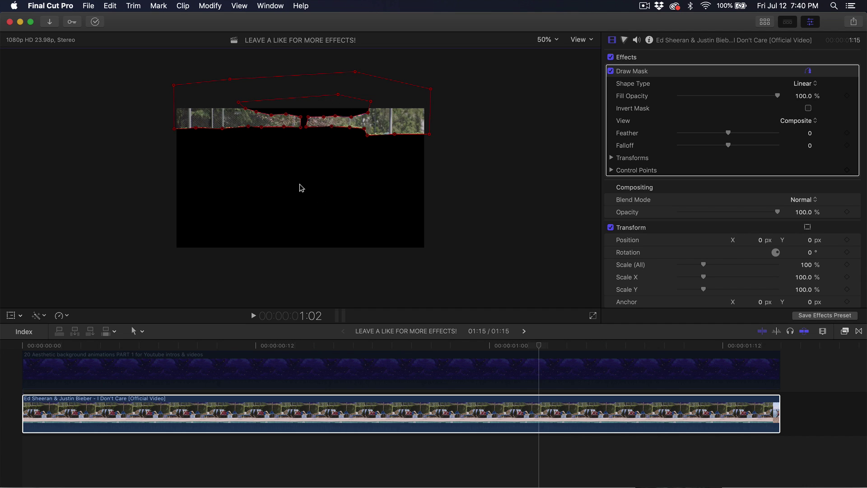
pyautogui.click(808, 109)
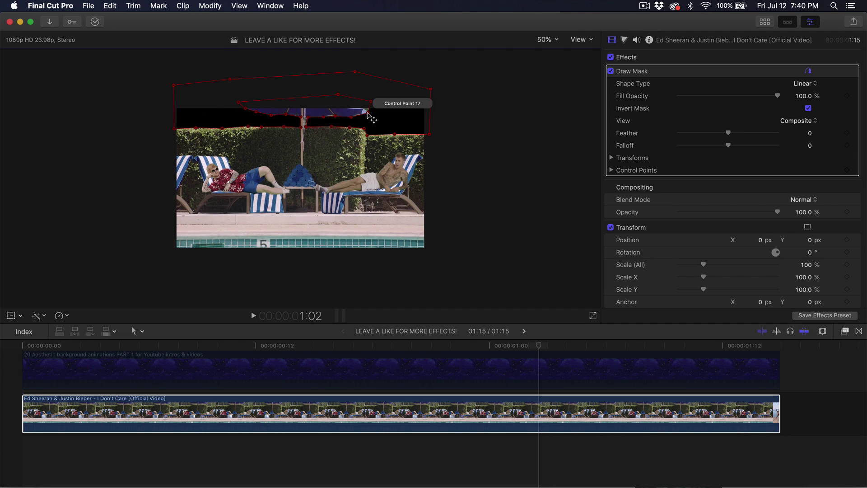
# - Nudge the mask's control points along the canopy's right lower edge, and move the animated background clip beneath the music-video clip
pyautogui.moveTo(369, 112); pyautogui.dragTo(368, 105)
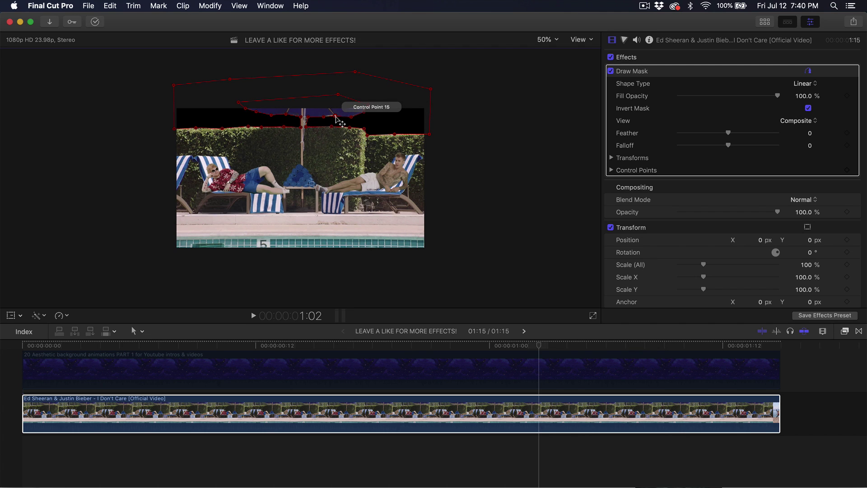
pyautogui.hotkey('shift', 'z')
pyautogui.click(244, 381)
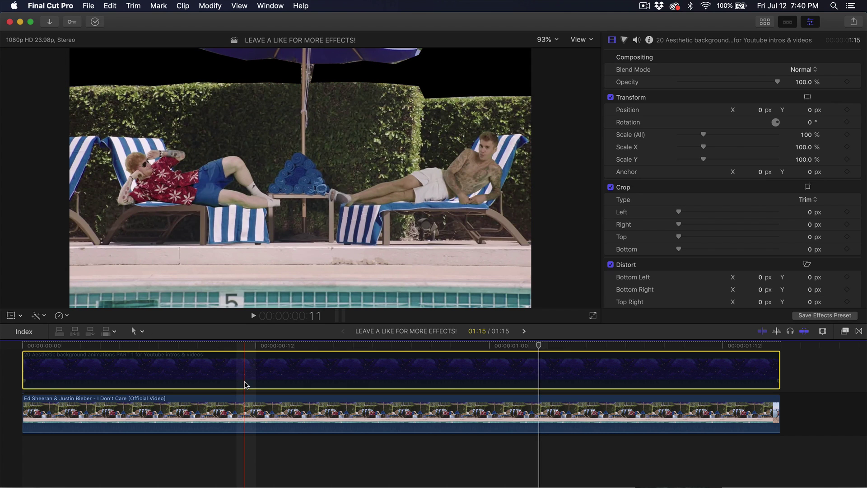
pyautogui.moveTo(245, 385); pyautogui.dragTo(288, 454)
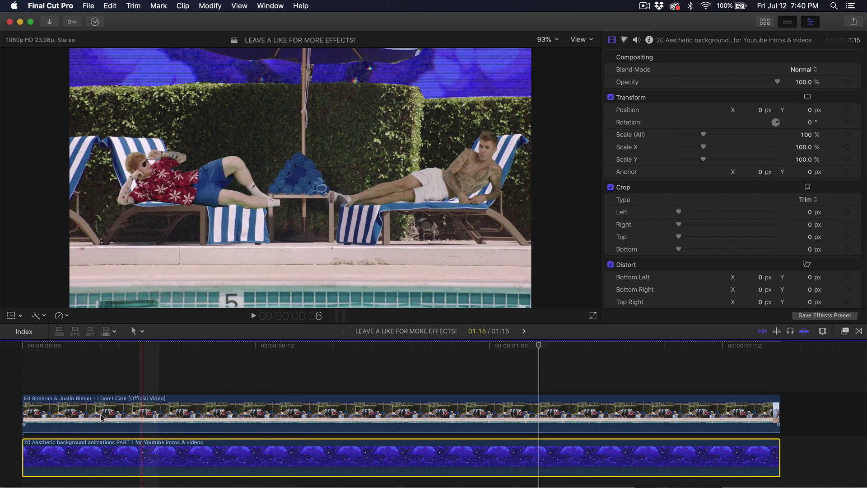
pyautogui.press('space')
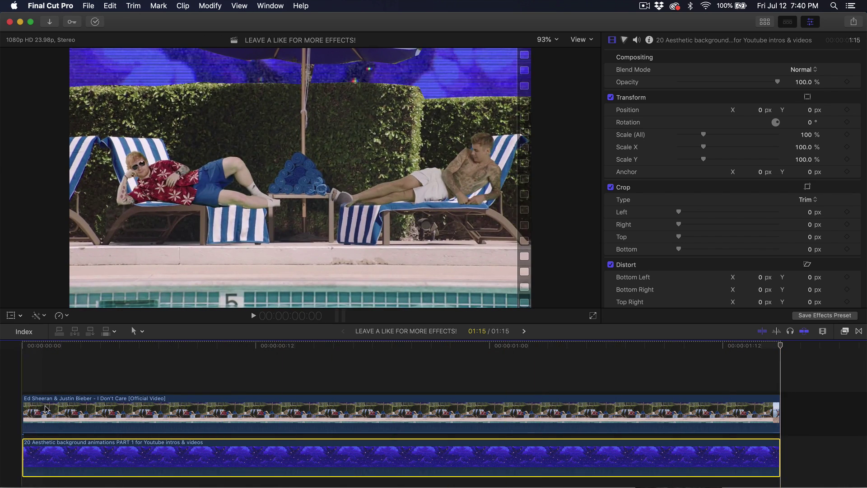
# - Set the Draw Mask feather on the music-video clip to 5.0 and play back the sky replacement
pyautogui.click(181, 429)
pyautogui.click(239, 425)
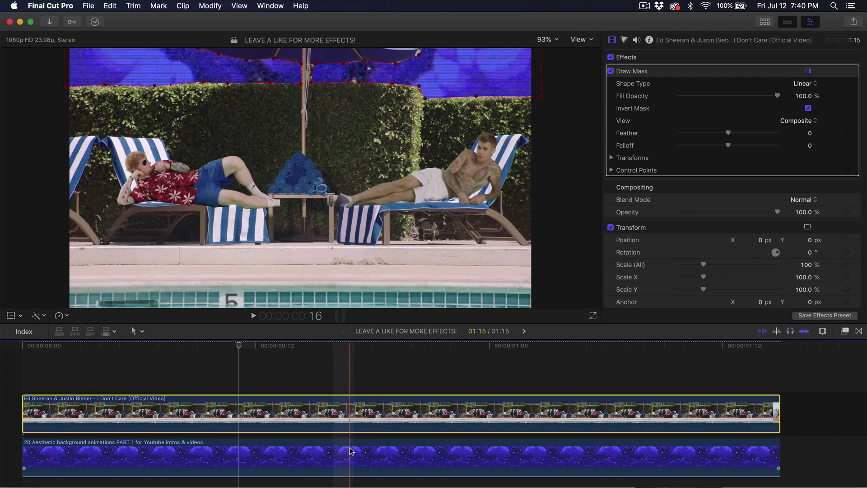
pyautogui.click(356, 460)
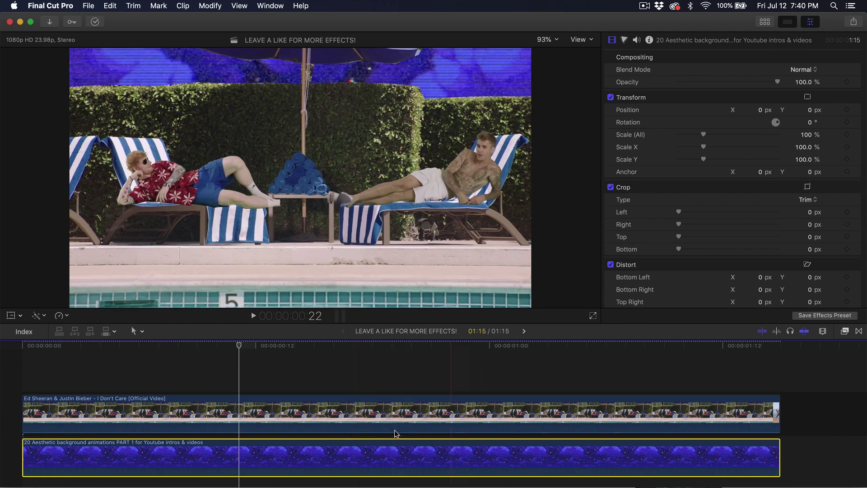
pyautogui.click(375, 425)
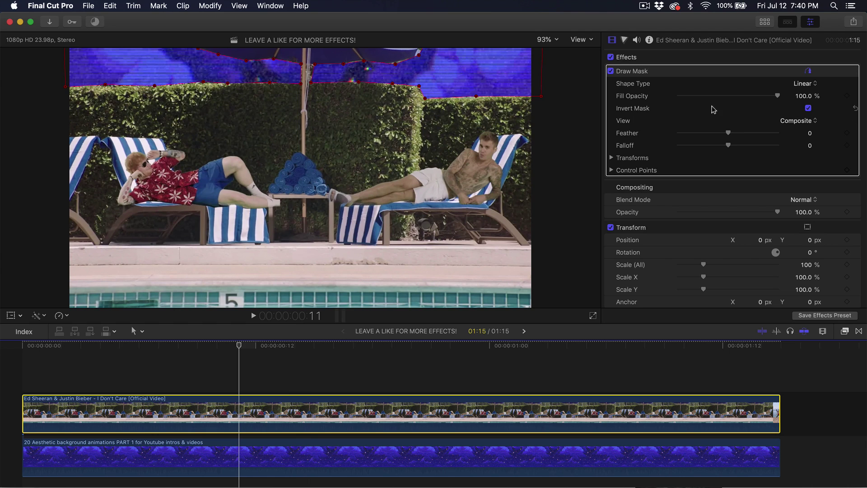
pyautogui.click(723, 133)
pyautogui.moveTo(728, 134)
pyautogui.mouseDown()
pyautogui.moveTo(737, 133)
pyautogui.moveTo(723, 134)
pyautogui.moveTo(730, 136)
pyautogui.mouseUp()
pyautogui.press('Right')
pyautogui.press('Right')
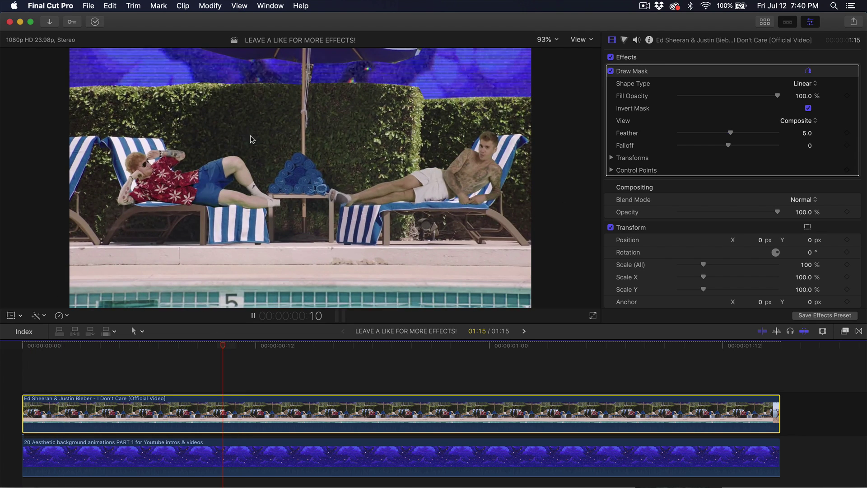
pyautogui.press('Left')
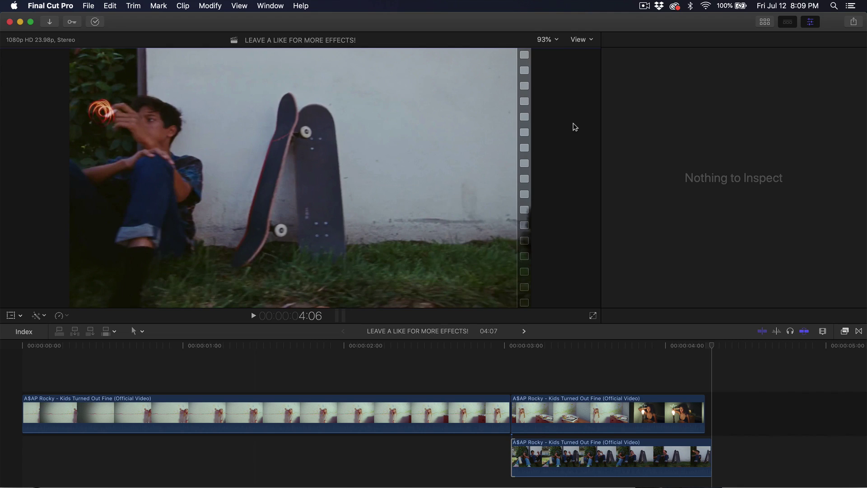
# - Play the A$AP Rocky timeline from its beginning to review the transition between the bedroom and skateboard shots
pyautogui.press('c')
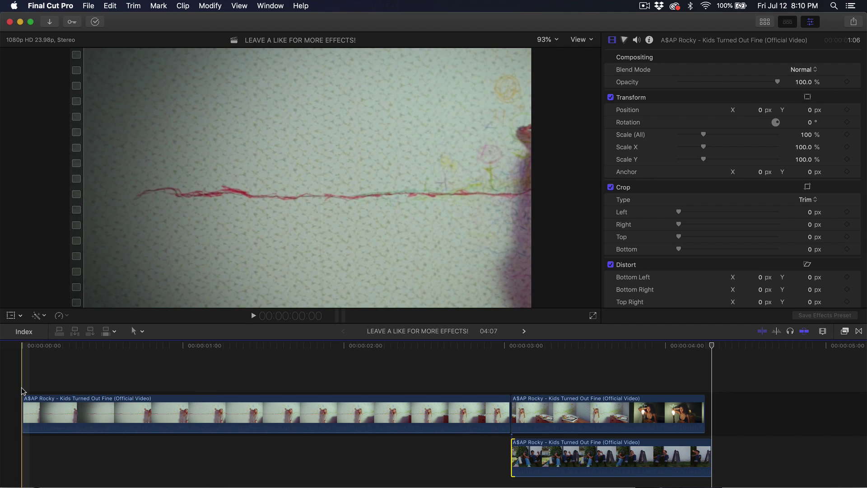
pyautogui.press('space')
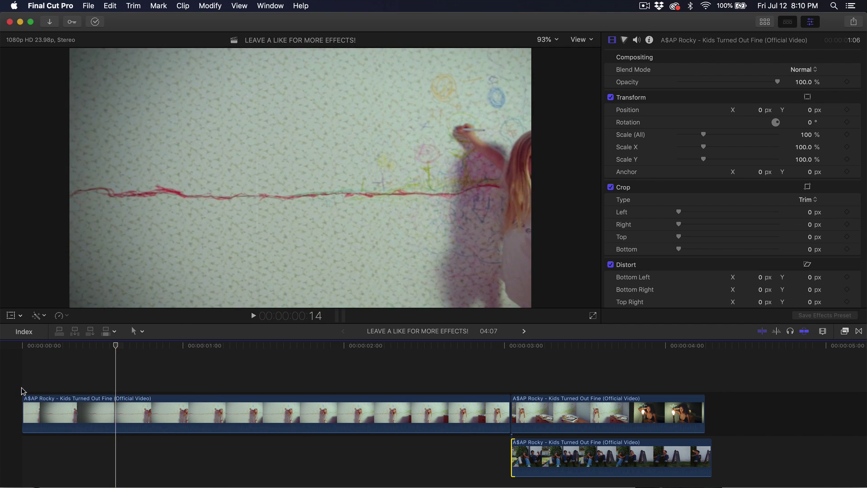
pyautogui.press('space')
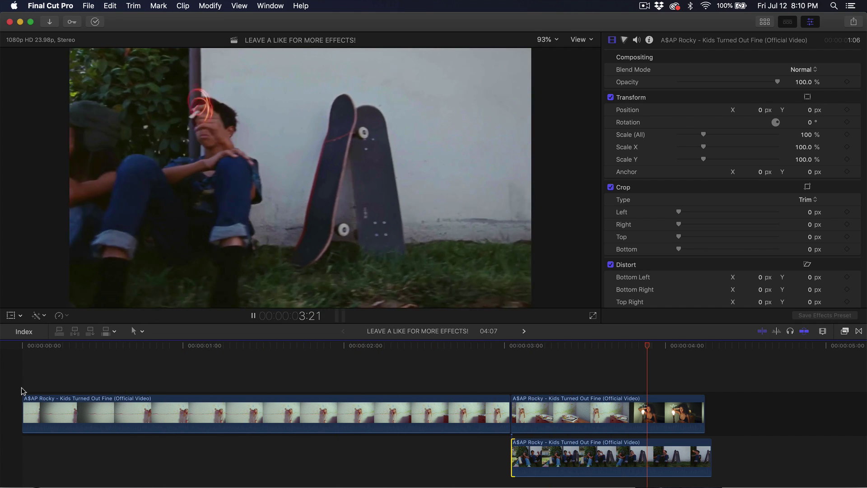
pyautogui.click(226, 427)
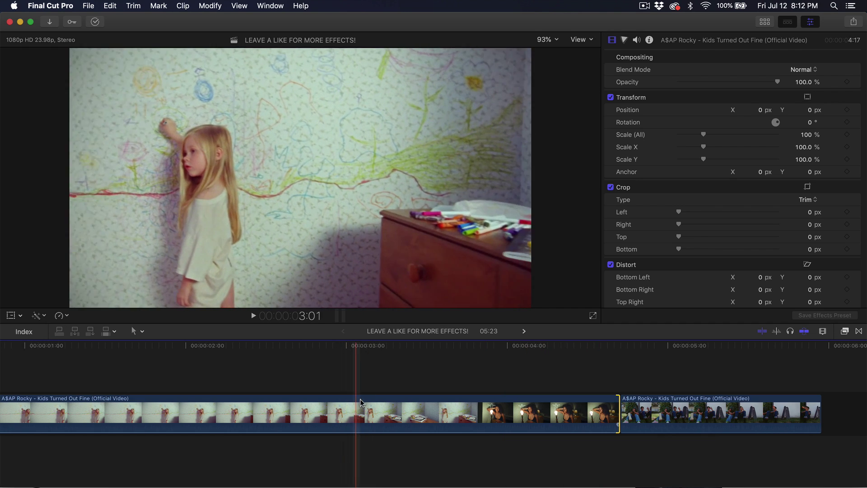
# - Move the outdoor skateboard clip beneath the end portion of the bedroom clip as a connected clip
pyautogui.click(237, 390)
pyautogui.moveTo(641, 413); pyautogui.dragTo(402, 461)
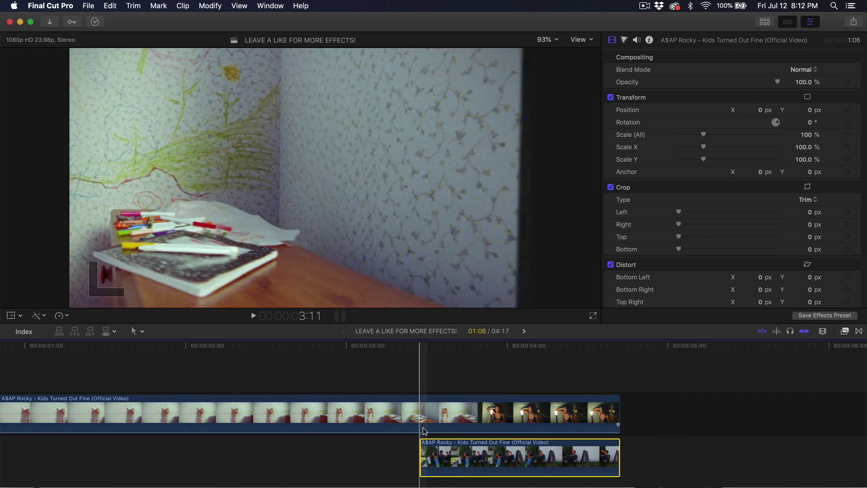
# - Apply the Draw Mask effect to the bedroom clip
pyautogui.click(390, 413)
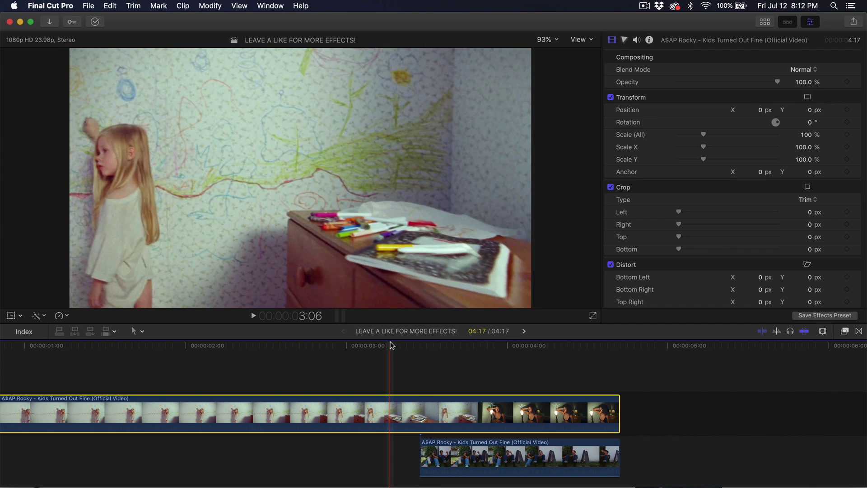
pyautogui.click(844, 331)
pyautogui.moveTo(776, 373)
pyautogui.mouseDown()
pyautogui.moveTo(551, 358)
pyautogui.moveTo(424, 412)
pyautogui.mouseUp()
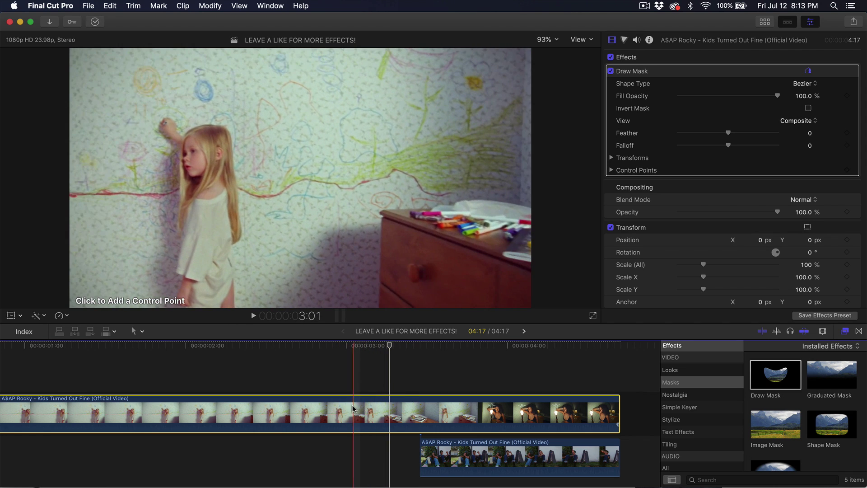
# - Split the bedroom clip at 2:23 and align the start of the skateboard clip below with the cut
pyautogui.press('b')
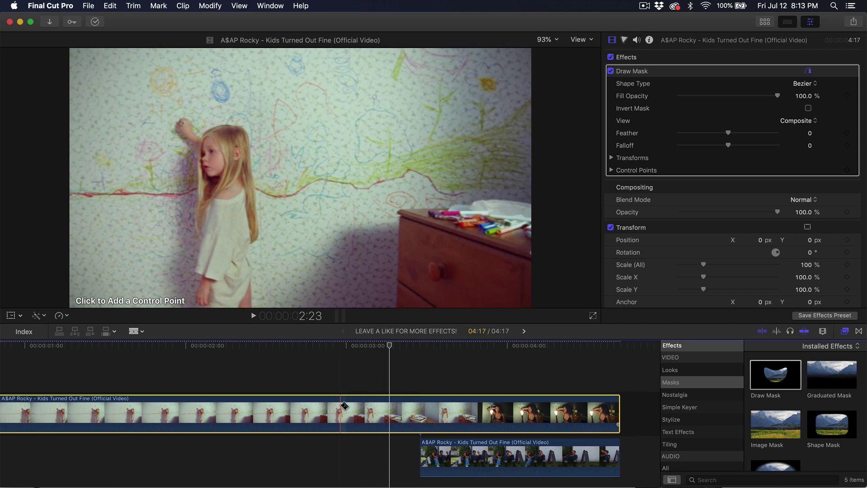
pyautogui.click(341, 406)
pyautogui.press('a')
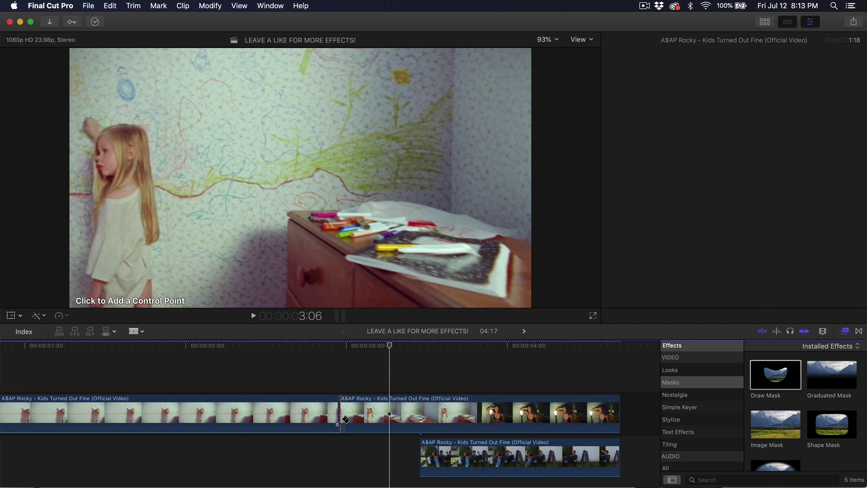
pyautogui.moveTo(470, 457); pyautogui.dragTo(365, 454)
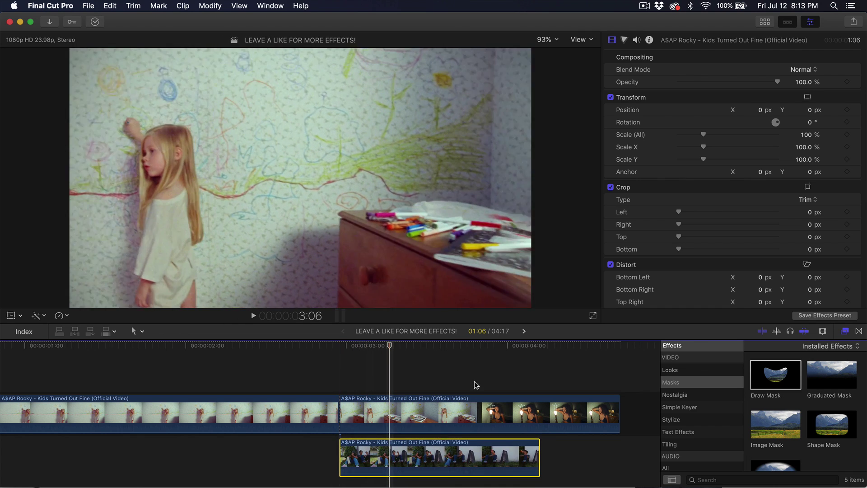
# - Turn off the Draw Mask effect on the bedroom clip's first segment
pyautogui.click(324, 410)
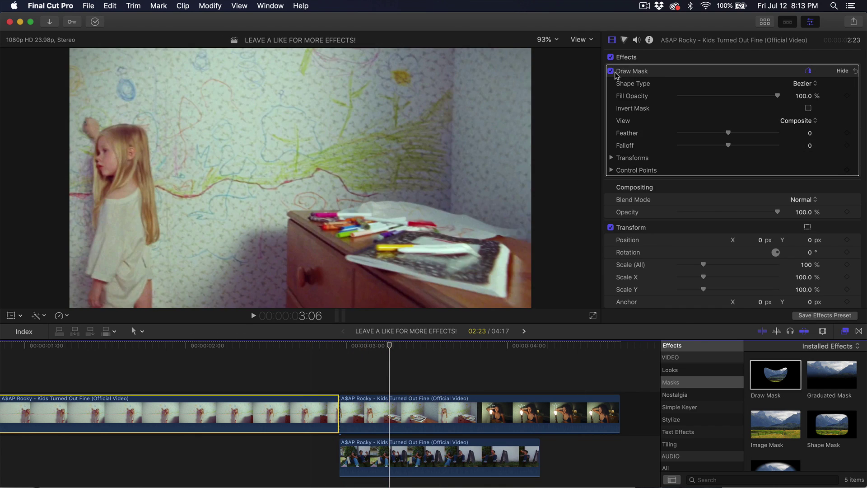
pyautogui.click(611, 71)
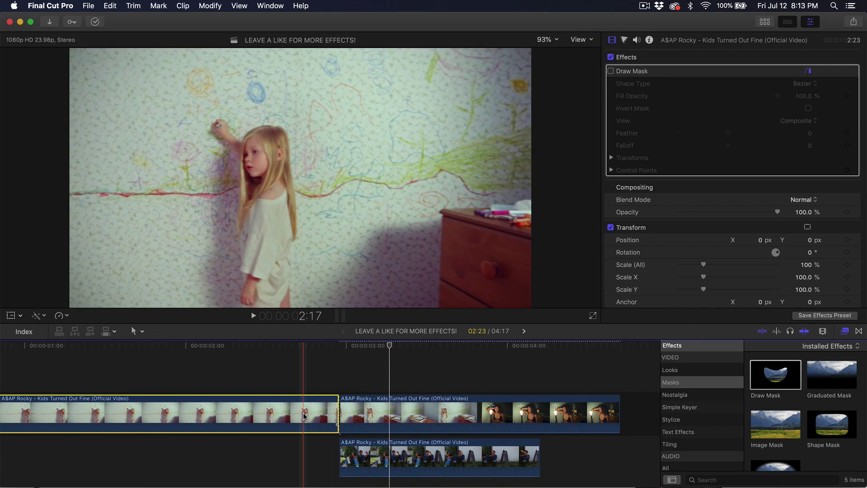
# - At 3:02 in the second bedroom segment, mask the wall strip above the dresser from the room's corner out past the frame, and invert the mask
pyautogui.click(380, 415)
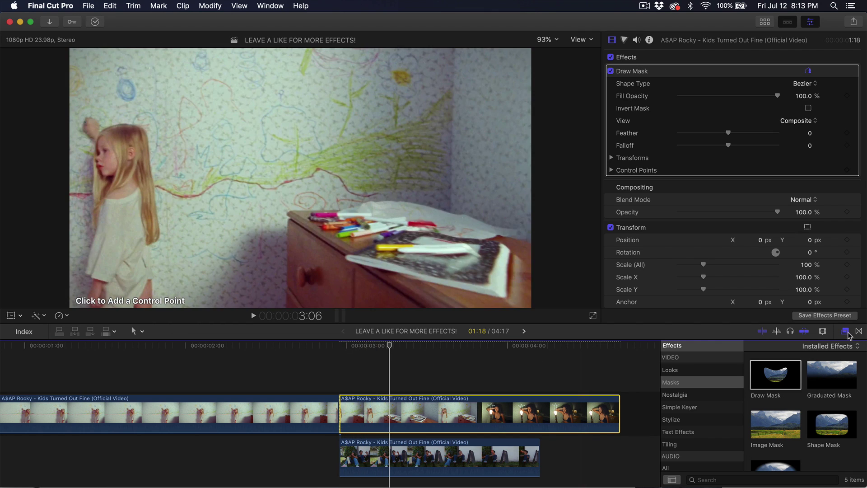
pyautogui.click(847, 332)
pyautogui.click(370, 346)
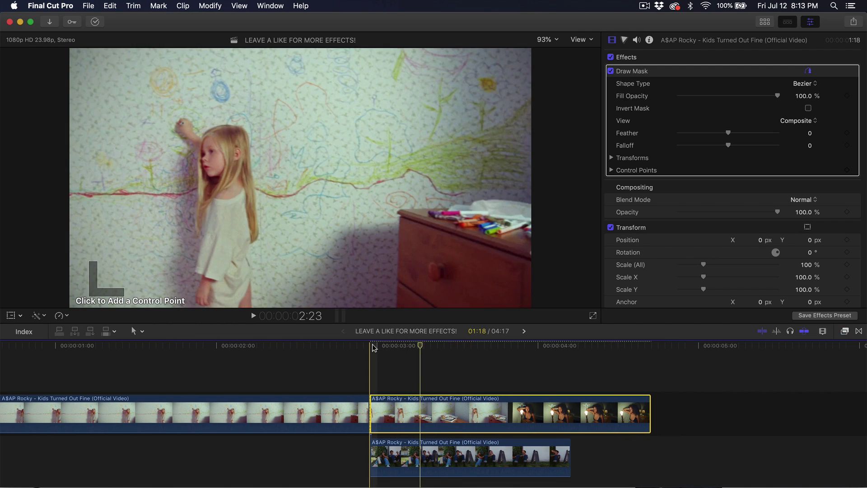
pyautogui.click(548, 40)
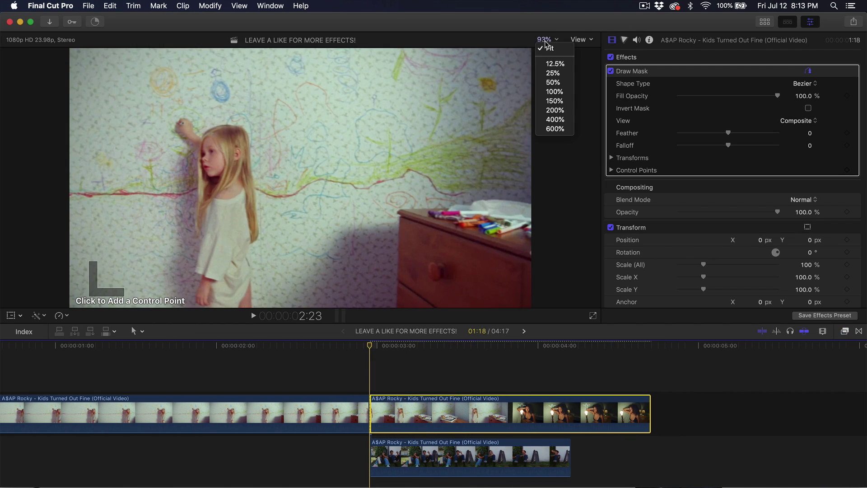
pyautogui.click(561, 89)
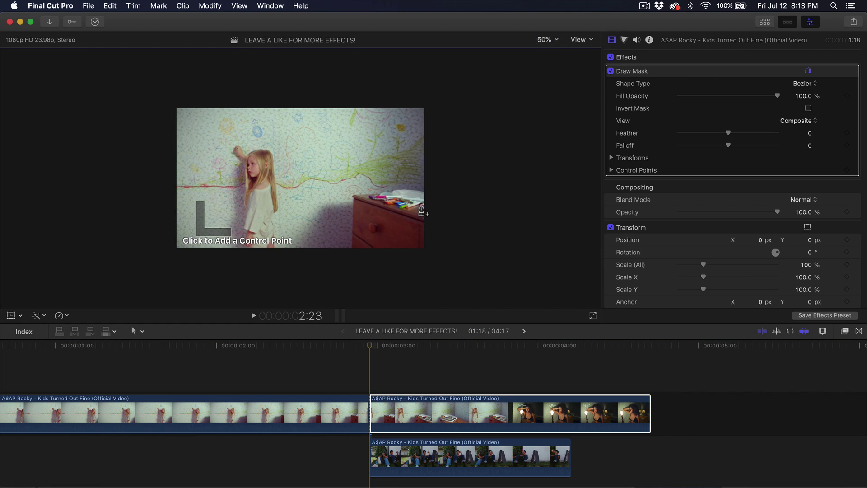
pyautogui.click(392, 347)
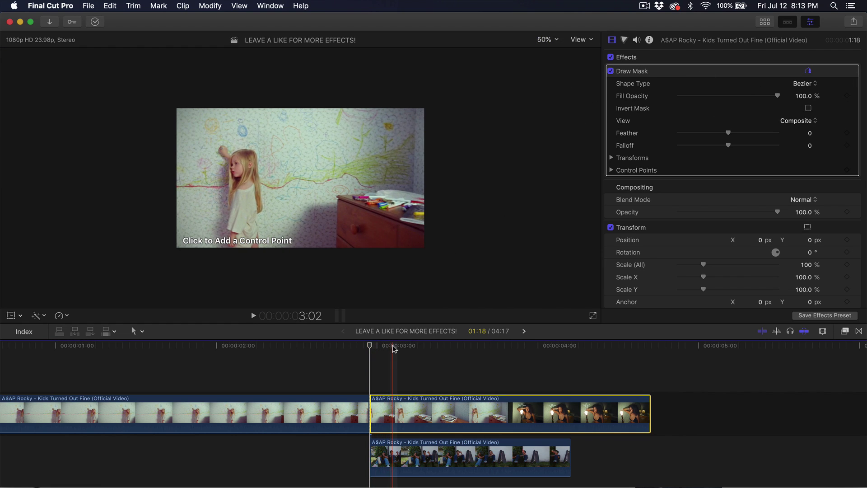
pyautogui.click(417, 101)
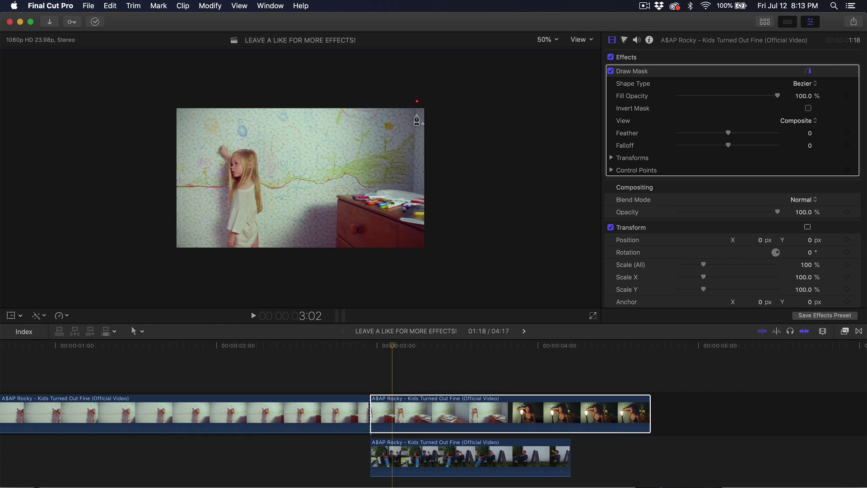
pyautogui.click(414, 192)
pyautogui.moveTo(439, 198); pyautogui.dragTo(596, 201)
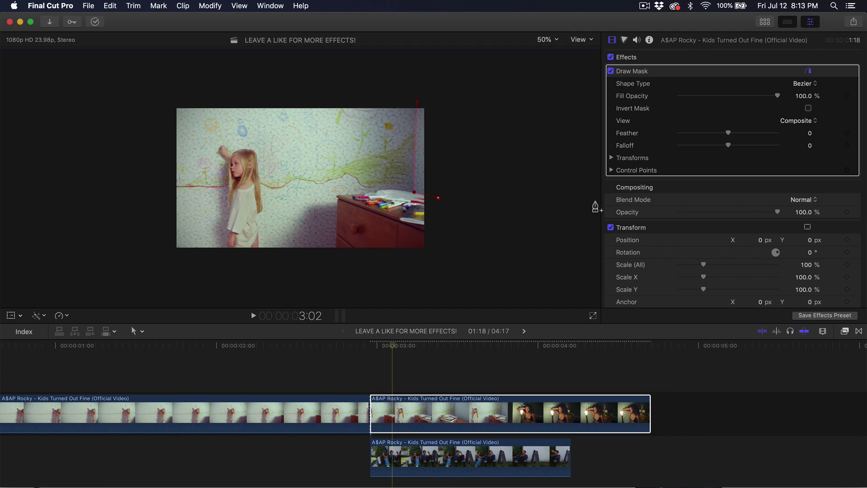
pyautogui.click(595, 96)
pyautogui.click(417, 101)
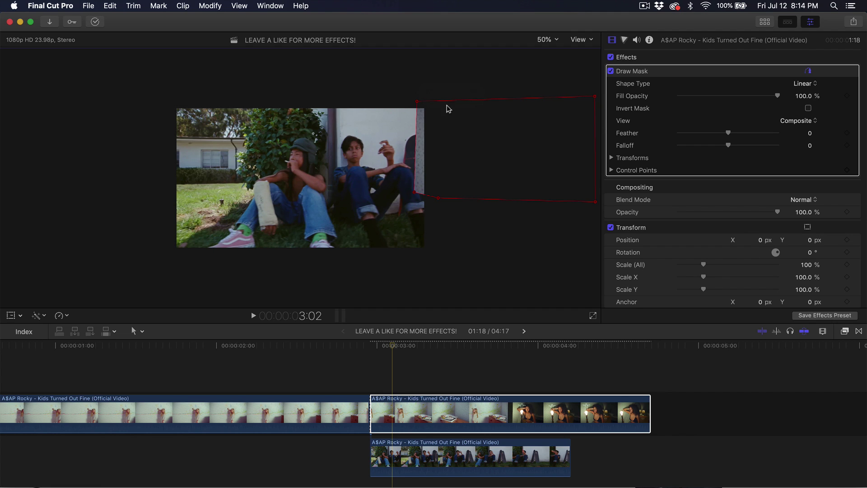
pyautogui.click(809, 108)
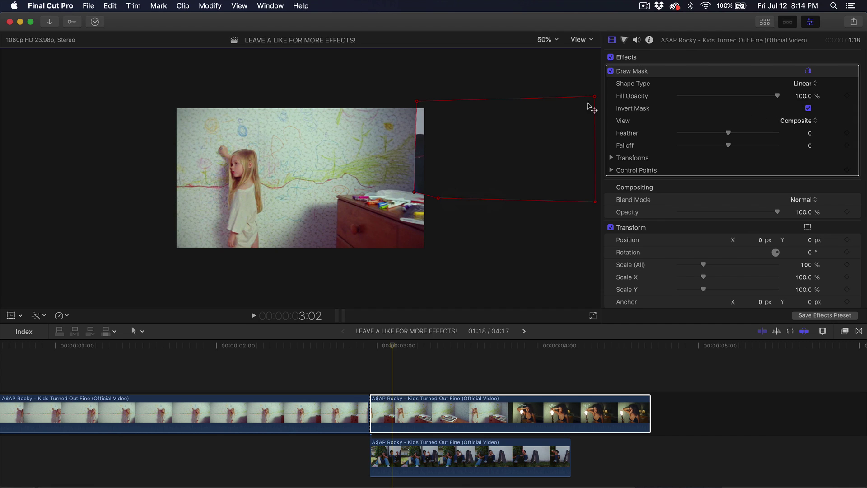
# - Go back to the segment's first frame at 2:23 and shift the mask just beyond the picture's right edge
pyautogui.press('Left')
pyautogui.press('Left')
pyautogui.press('Left')
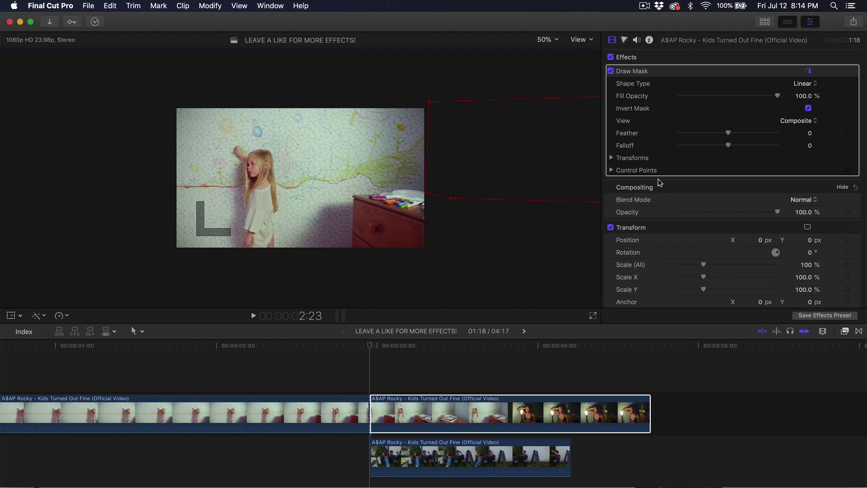
# - Add keyframes at 2:23 for the Draw Mask's control points, position, rotation and scale
pyautogui.click(847, 170)
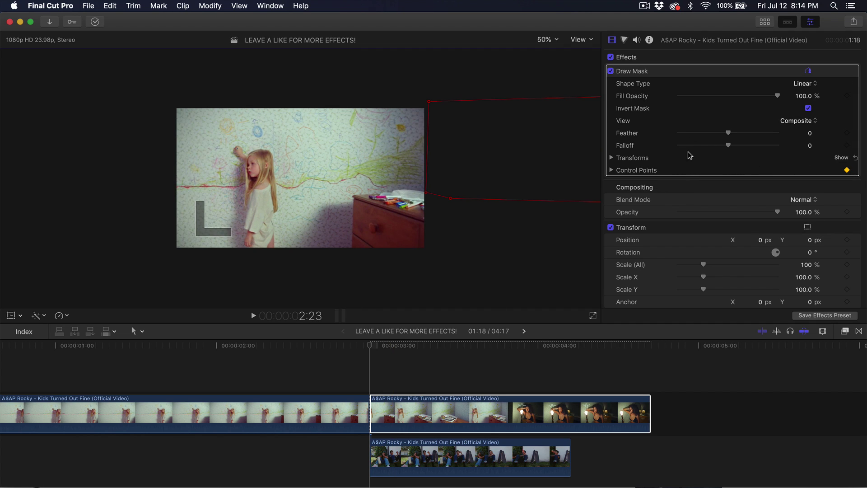
pyautogui.click(842, 158)
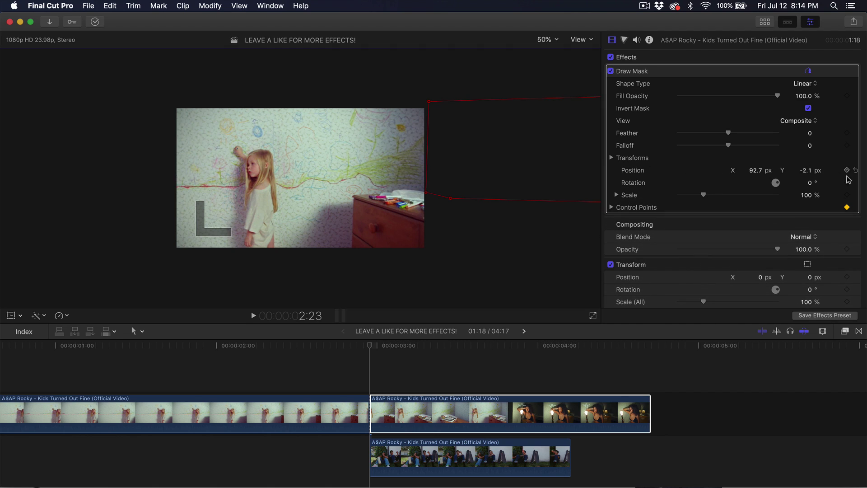
pyautogui.click(847, 170)
pyautogui.click(847, 183)
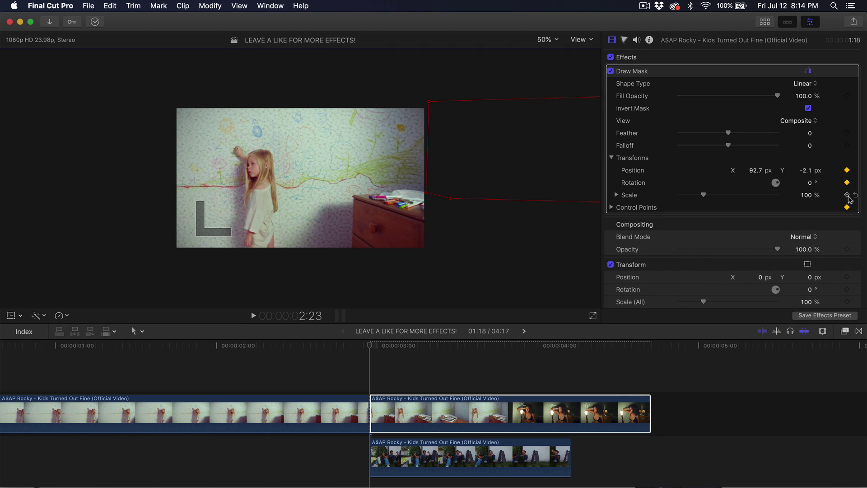
pyautogui.click(847, 195)
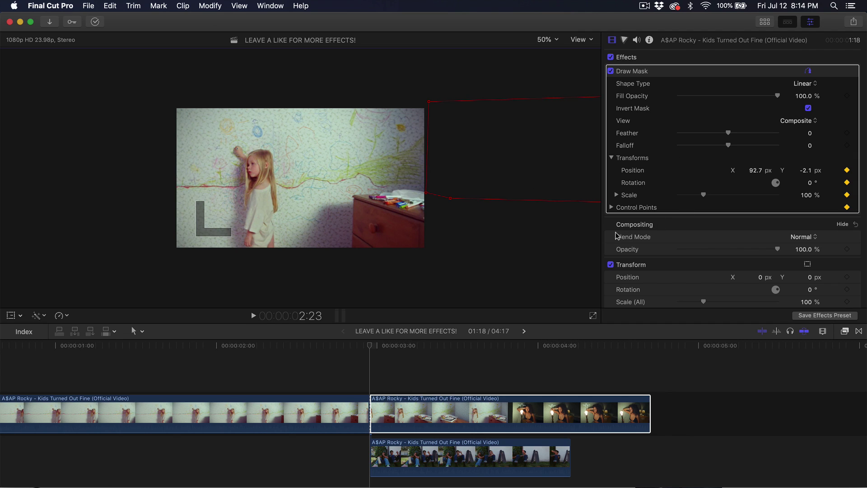
# - Shift the mask to X 70.2 px at 3:00, and at 3:01 pull its two left-hand points inward to the wall's corner edge
pyautogui.click(847, 207)
pyautogui.press('Right')
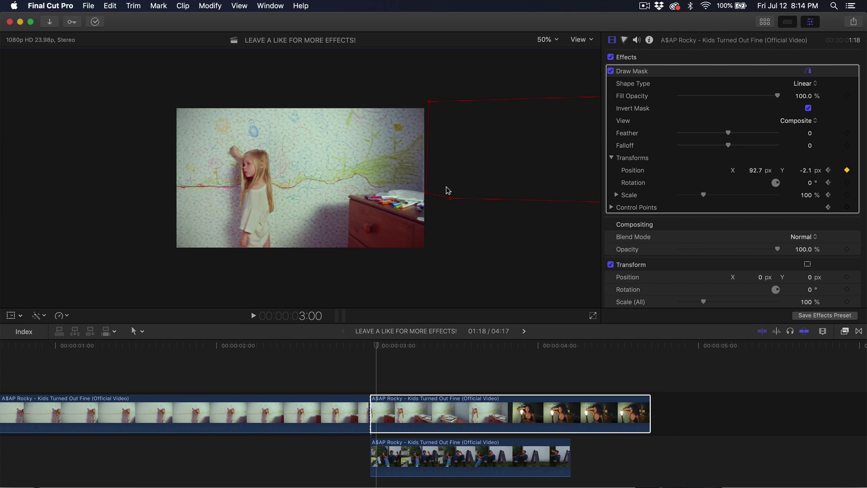
pyautogui.moveTo(448, 190); pyautogui.dragTo(446, 190)
pyautogui.press('Right')
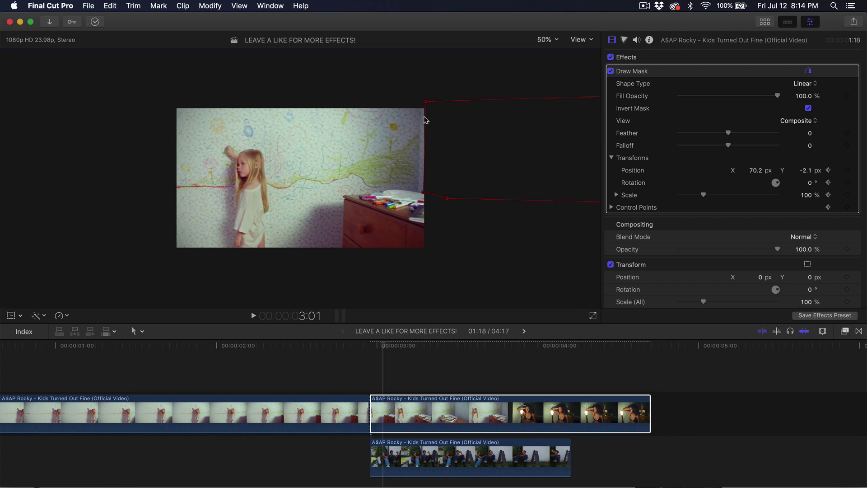
pyautogui.moveTo(426, 102); pyautogui.dragTo(422, 103)
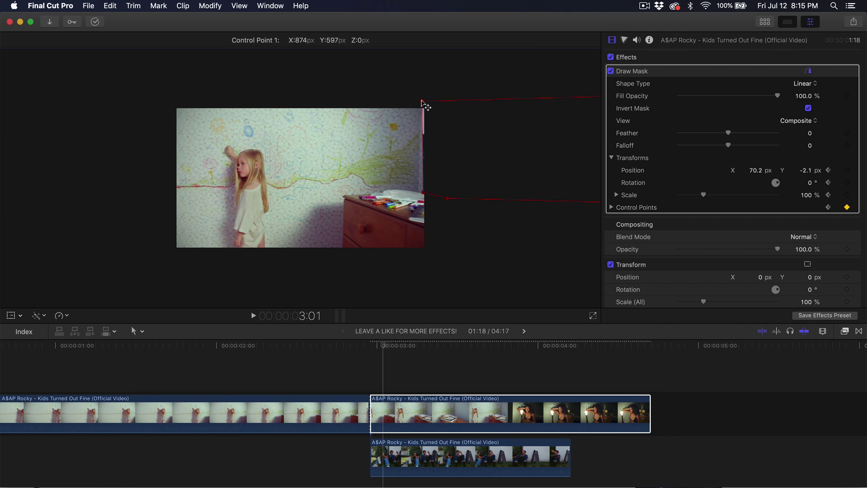
pyautogui.moveTo(423, 193); pyautogui.dragTo(419, 194)
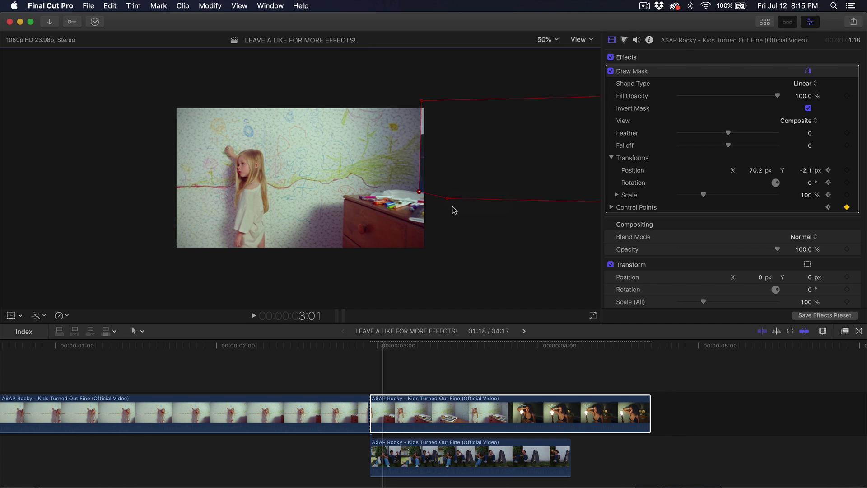
# - Shift the mask with the wall's corner to X 32.6 px, Y -4.1 px at 3:02 and X -3.3 px, Y -10.9 px at 3:03
pyautogui.press('Right')
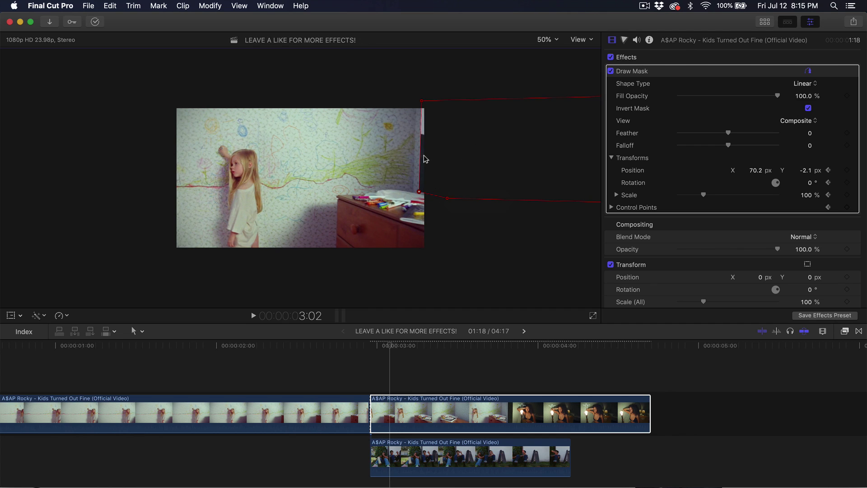
pyautogui.moveTo(436, 158); pyautogui.dragTo(431, 158)
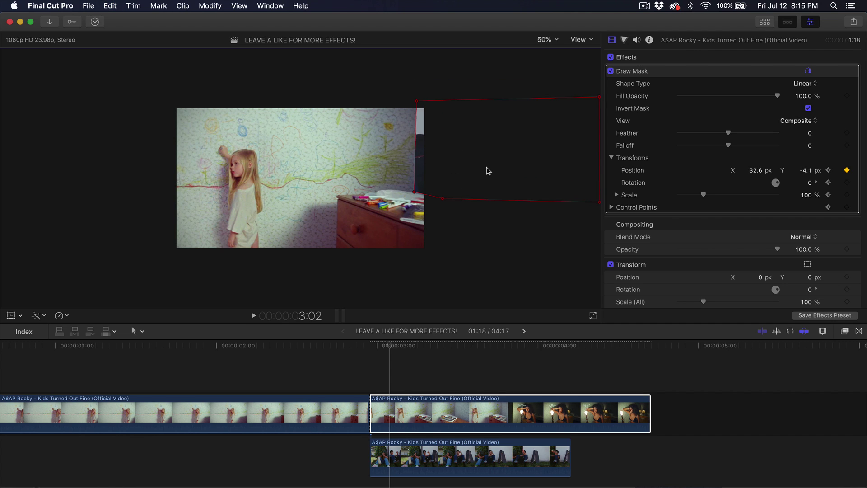
pyautogui.press('Right')
pyautogui.moveTo(446, 184); pyautogui.dragTo(443, 183)
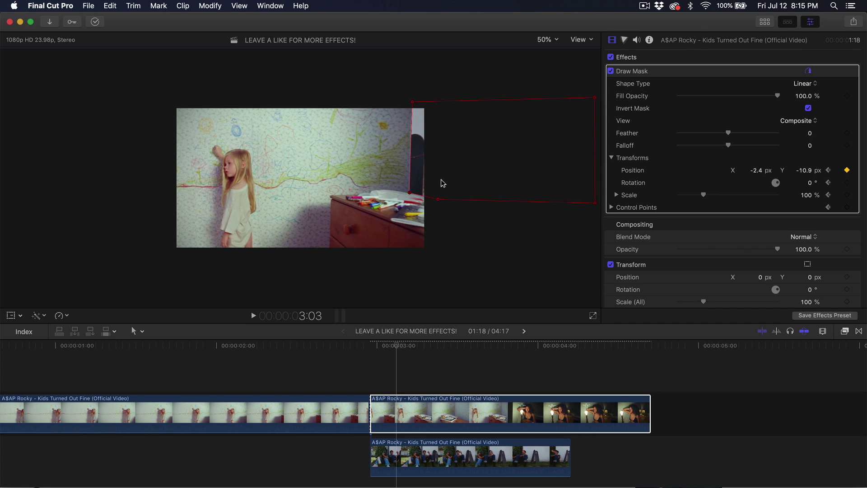
pyautogui.moveTo(412, 103); pyautogui.dragTo(411, 103)
# - Step back through the keyframed frames and return to 3:03 to check how the mask follows the wall's corner
pyautogui.press('Left')
pyautogui.press('Left')
pyautogui.press('Left')
pyautogui.press('Left')
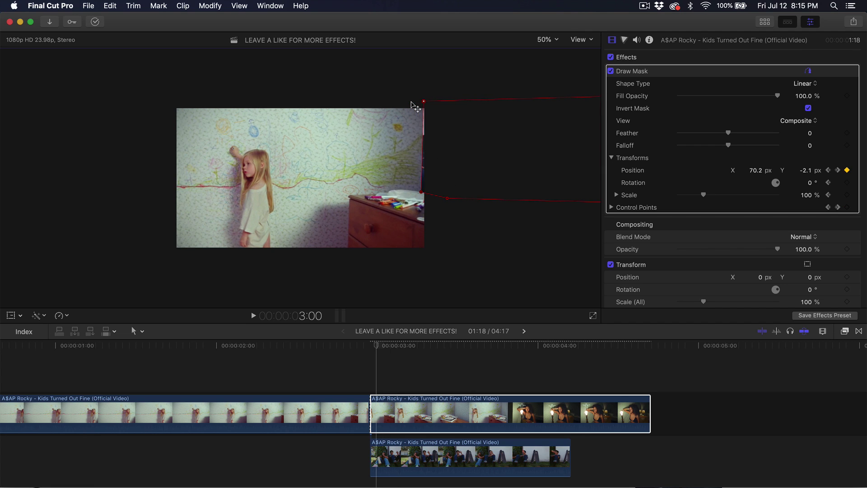
pyautogui.press('Right')
pyautogui.press('Right')
pyautogui.press('Right')
pyautogui.press('Right')
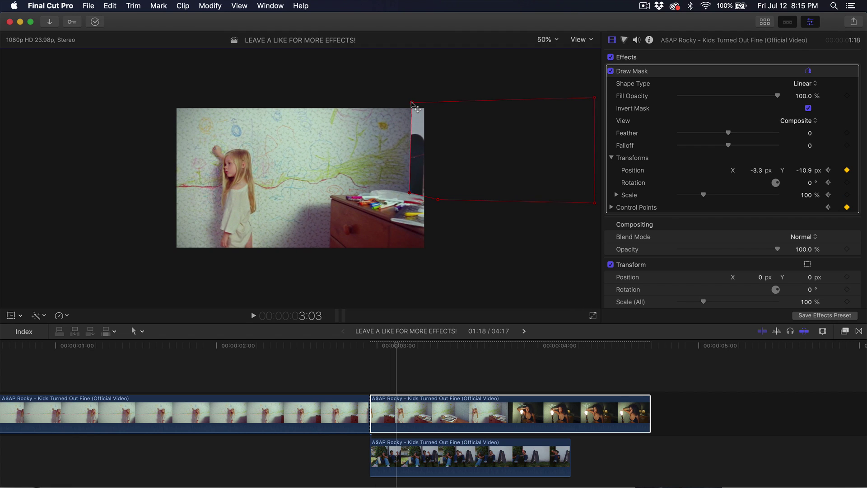
# - Move the mask's left-hand edge onto the room's corner at 3:04 and again at 3:05
pyautogui.press('Right')
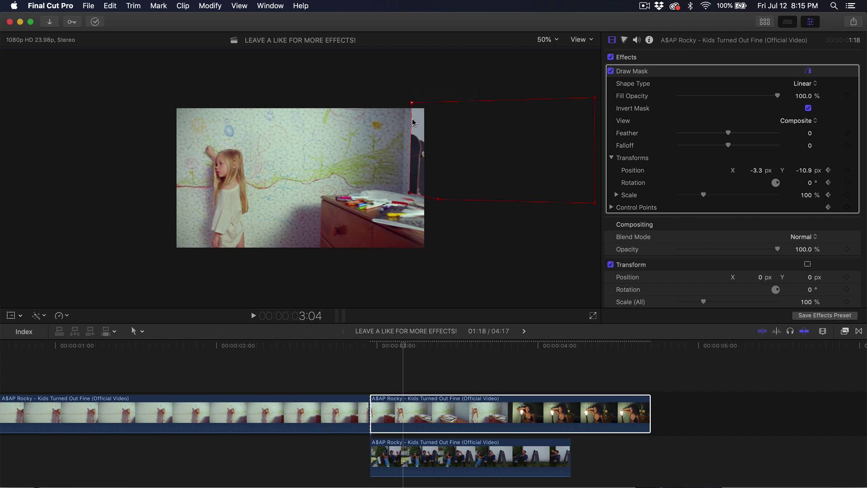
pyautogui.moveTo(411, 124); pyautogui.dragTo(406, 125)
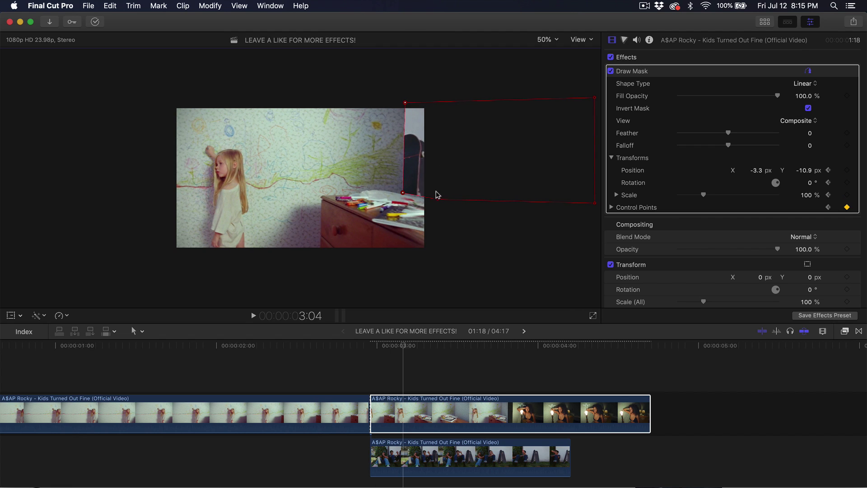
pyautogui.press('Right')
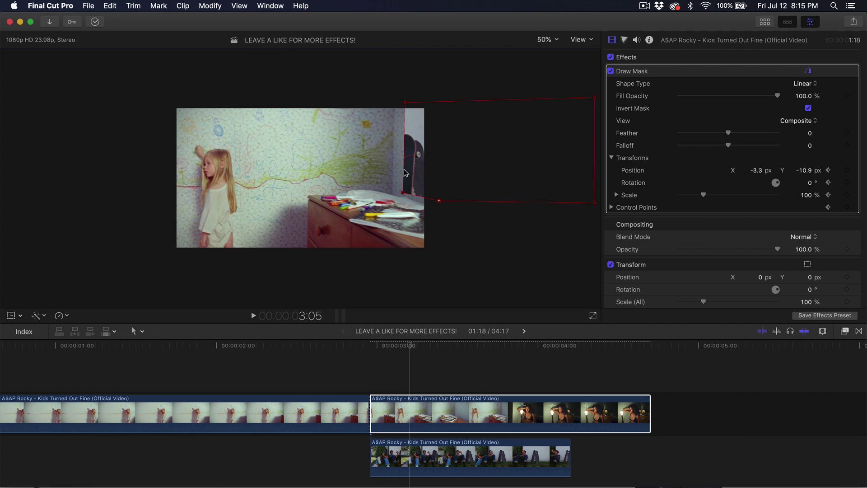
pyautogui.moveTo(405, 164); pyautogui.dragTo(396, 165)
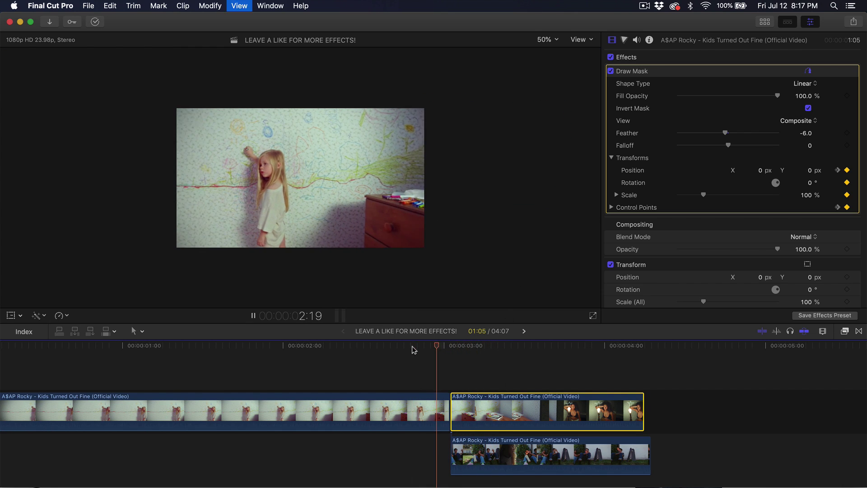
# - Set the Draw Mask's feather to -5.0 and play the transition to check the mask edge
pyautogui.press('space')
pyautogui.press('space')
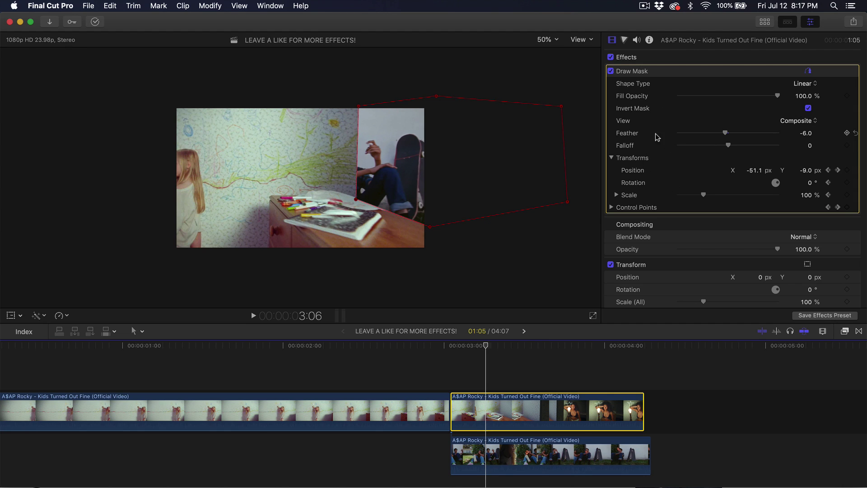
pyautogui.moveTo(725, 133); pyautogui.dragTo(727, 133)
pyautogui.press('space')
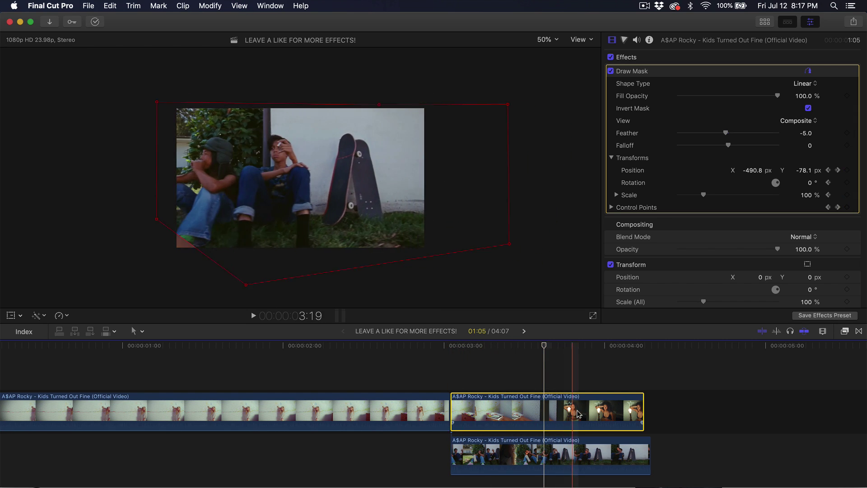
pyautogui.press('space')
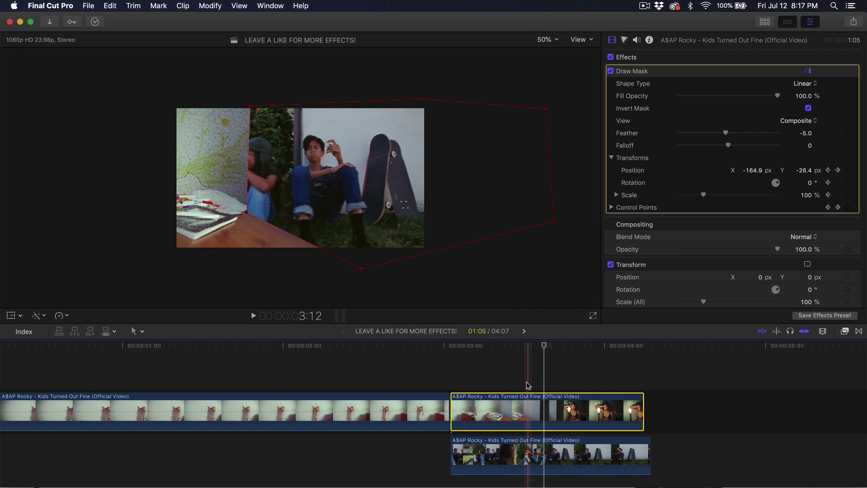
pyautogui.click(514, 400)
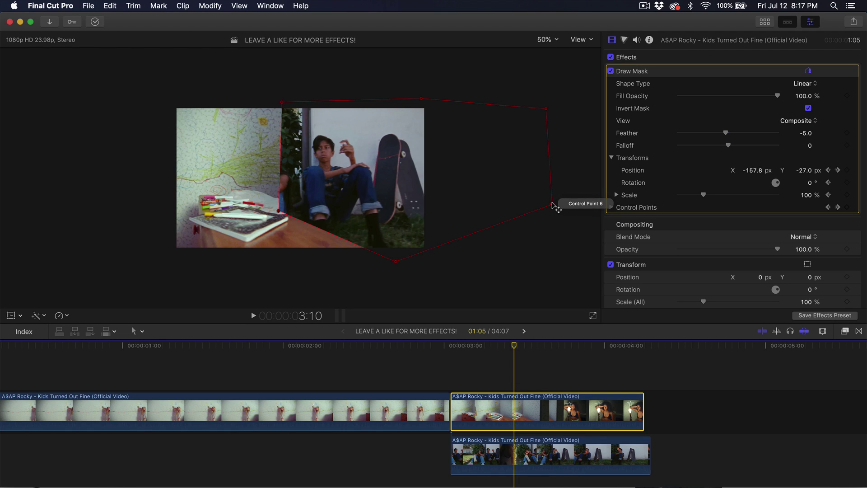
pyautogui.moveTo(552, 205); pyautogui.dragTo(462, 179)
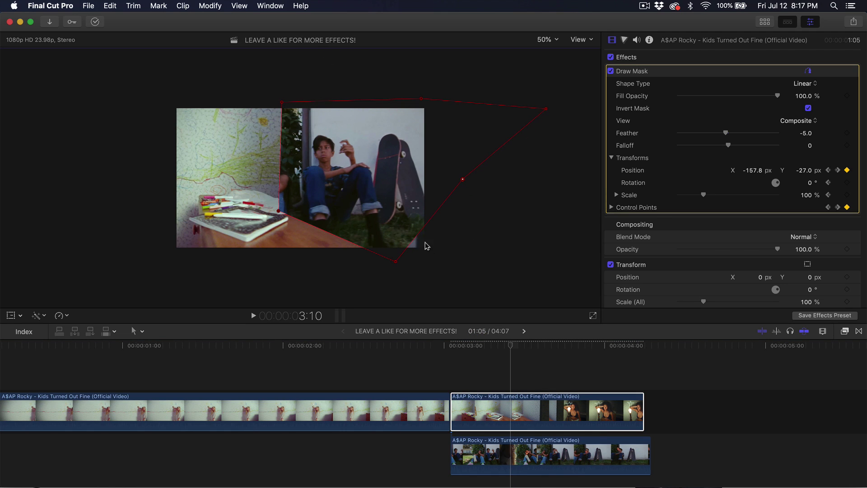
pyautogui.press('super+z')
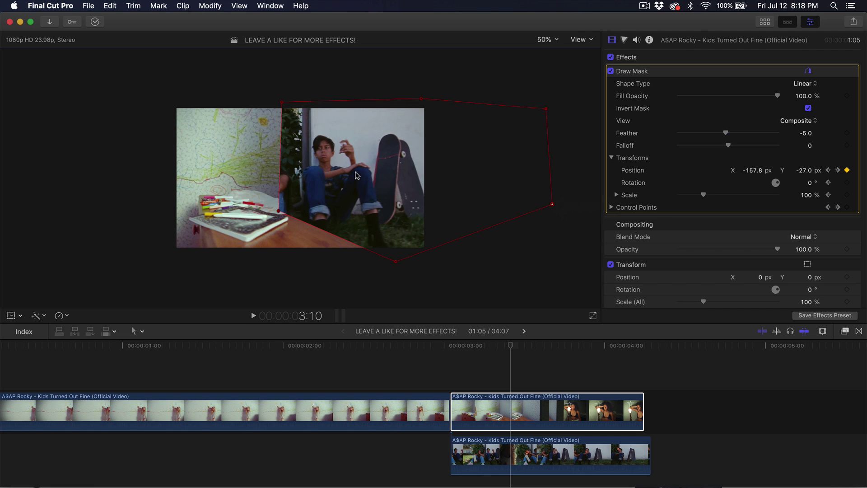
# - Step frame by frame from 3:10 past 3:23 to examine how the mask uncovers the skateboard shot and leaves the frame
pyautogui.press('Right')
pyautogui.press('Right')
pyautogui.press('Right')
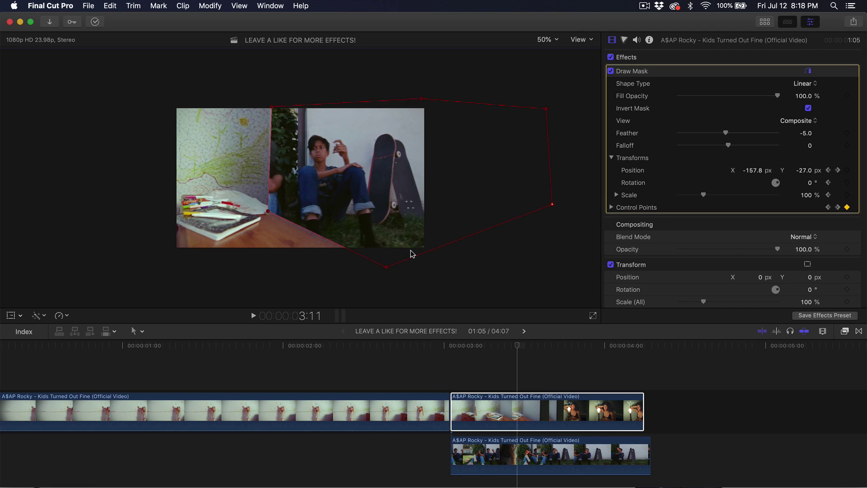
pyautogui.press('Right')
pyautogui.press('Right')
pyautogui.press('Right')
pyautogui.press('Right')
pyautogui.press('Right')
pyautogui.press('Right')
pyautogui.press('Right')
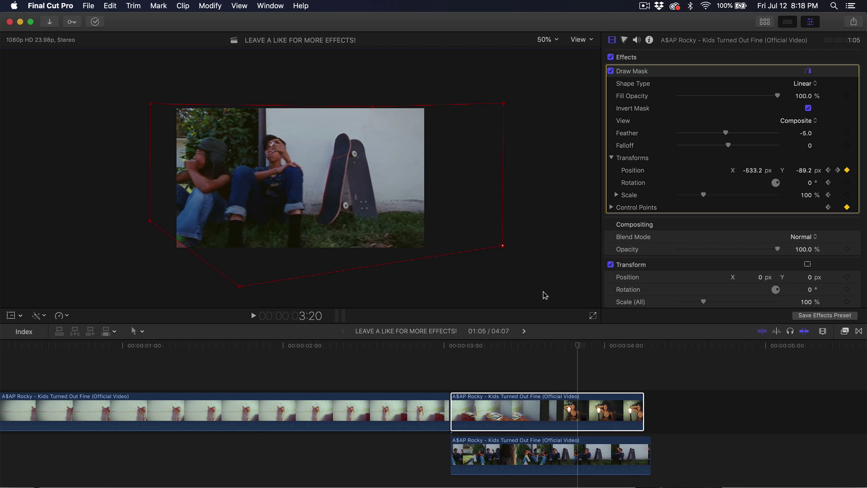
pyautogui.press('Right')
pyautogui.press('Right')
pyautogui.press('Right')
pyautogui.press('Right')
pyautogui.press('Right')
pyautogui.press('Right')
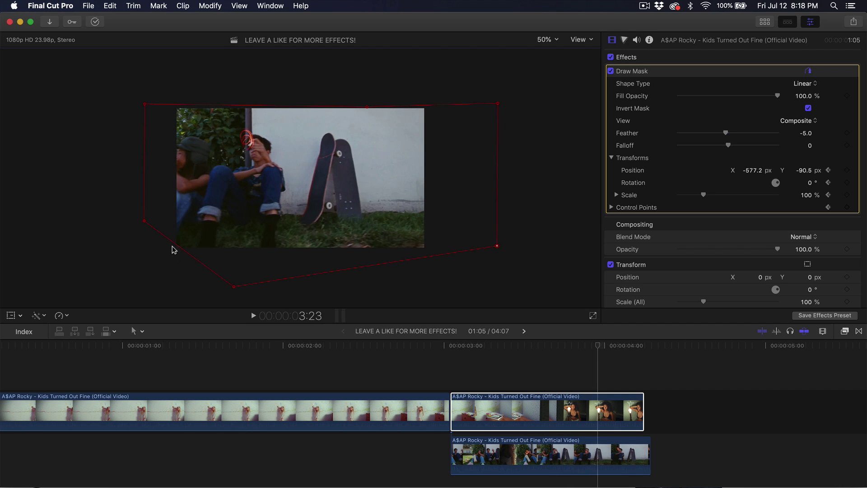
pyautogui.press('Right')
pyautogui.press('Right')
pyautogui.press('Right')
pyautogui.press('Right')
pyautogui.press('Right')
pyautogui.press('Right')
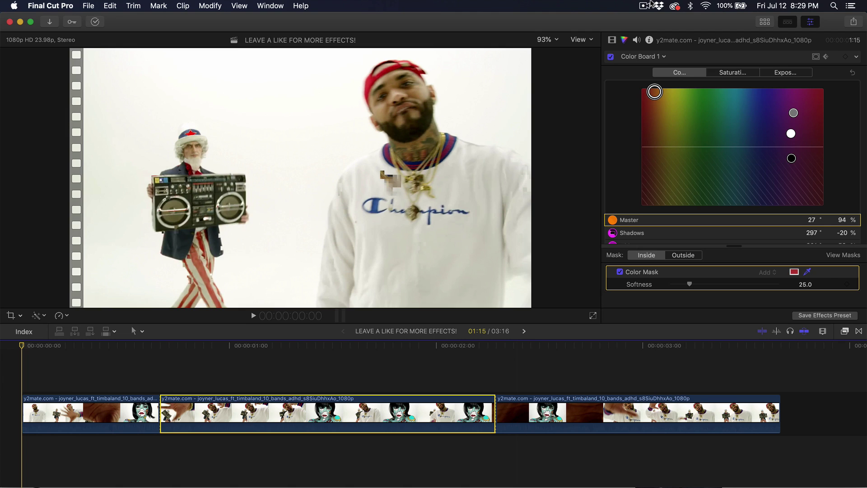
# - Add a Color Board correction to the middle clip of the music-video footage with the boombox
pyautogui.click(301, 345)
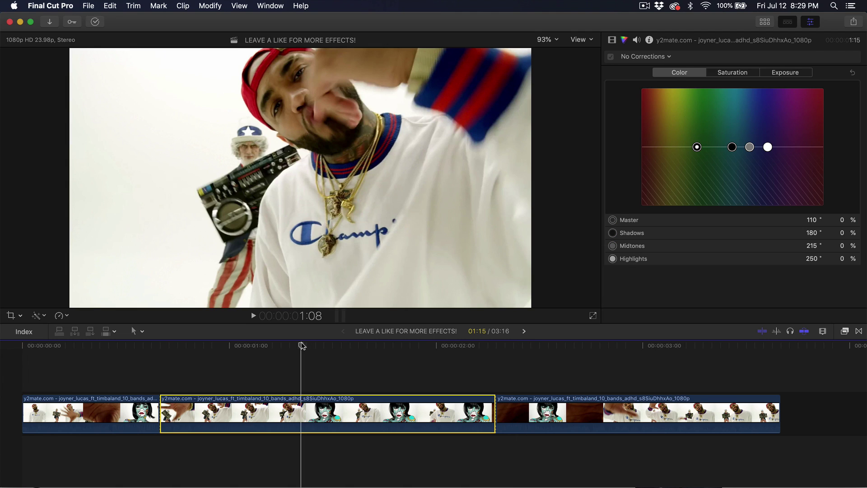
pyautogui.click(623, 42)
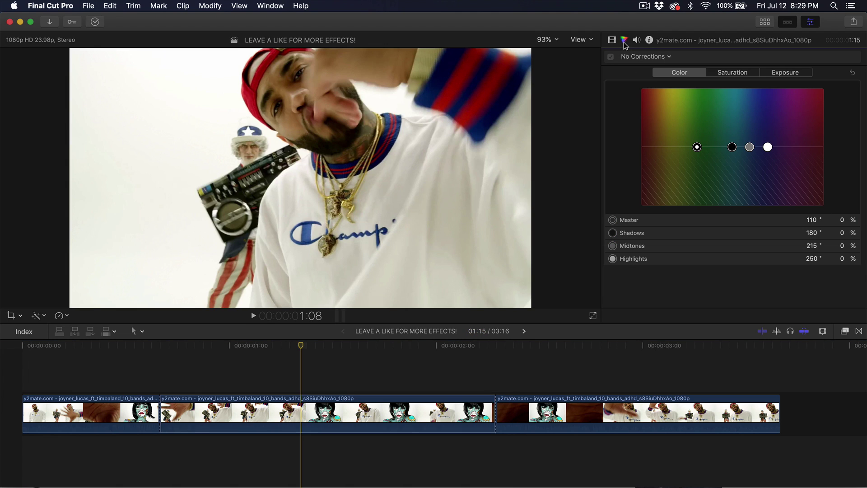
pyautogui.click(666, 56)
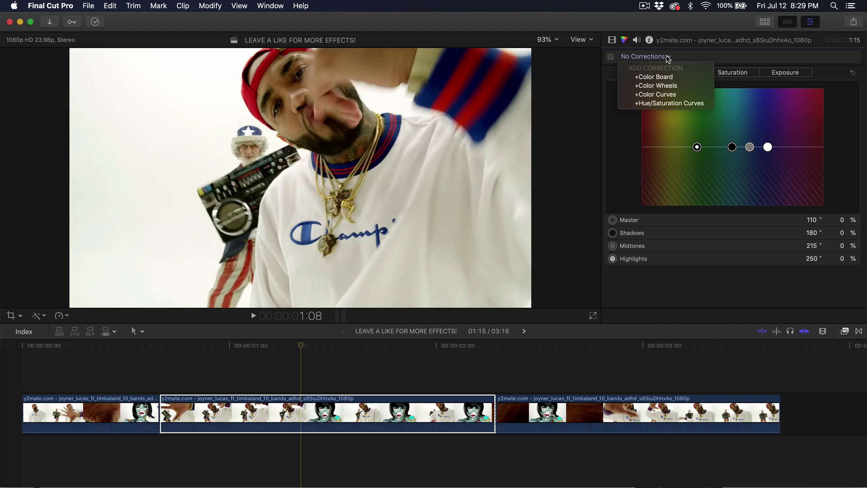
pyautogui.click(662, 78)
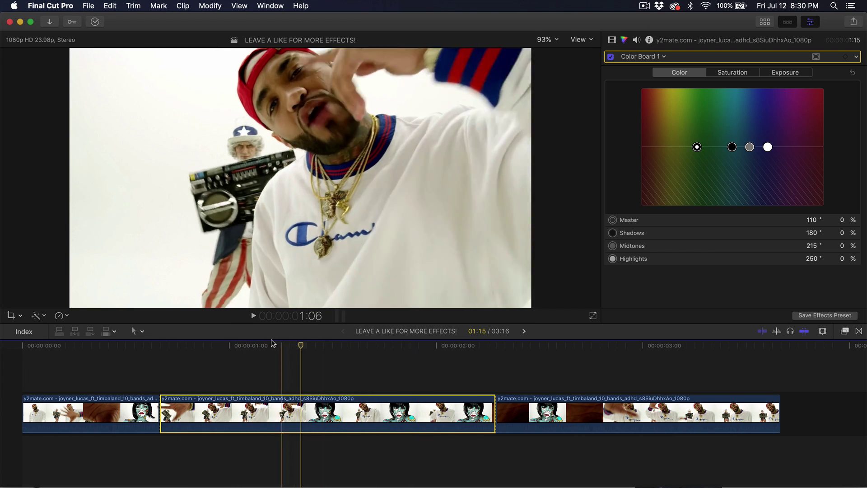
# - At 1:03, add a color mask to the Color Board correction and sample the red of the cap
pyautogui.click(258, 346)
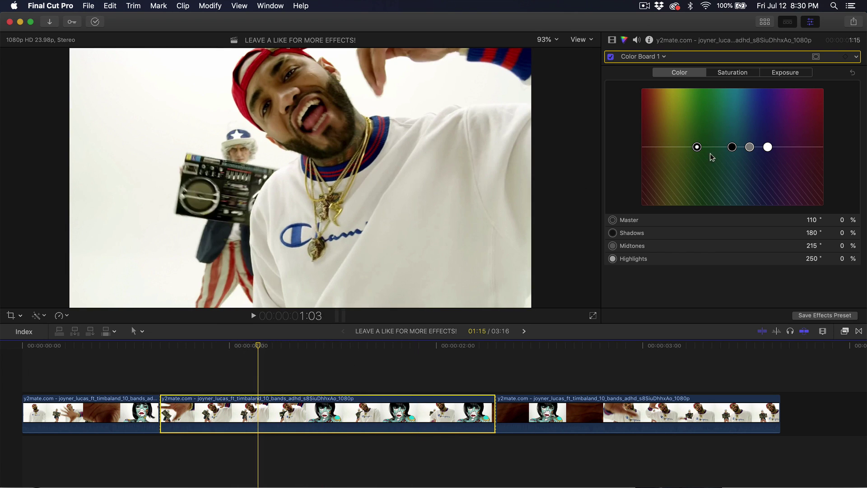
pyautogui.click(857, 58)
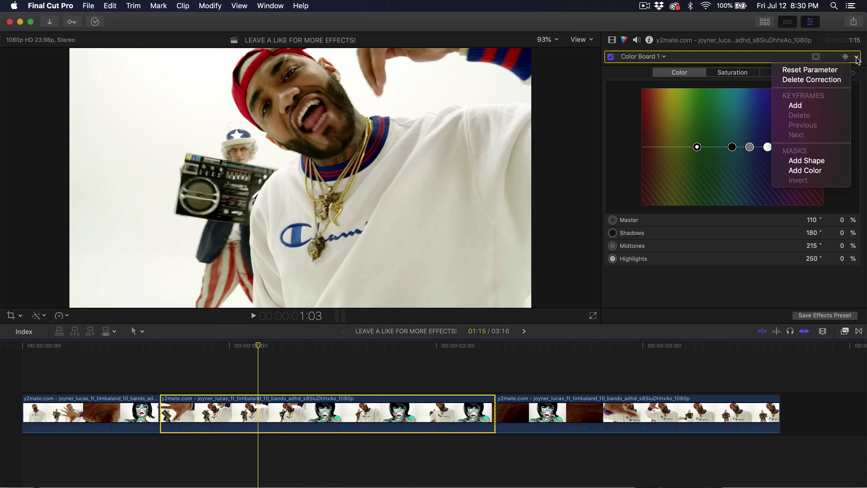
pyautogui.click(798, 172)
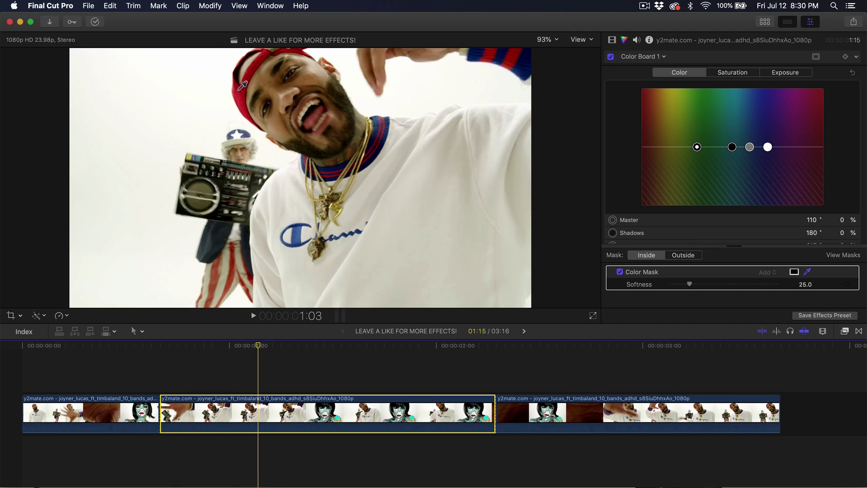
pyautogui.click(236, 87)
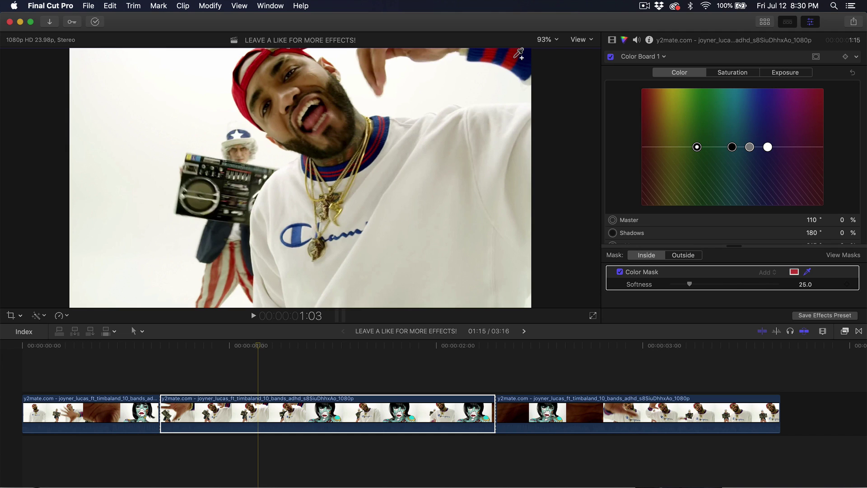
# - Extend the color mask with the reds of the sleeve stripe and the striped trousers, and move to frame 22 of the sequence
pyautogui.moveTo(512, 57); pyautogui.dragTo(511, 56)
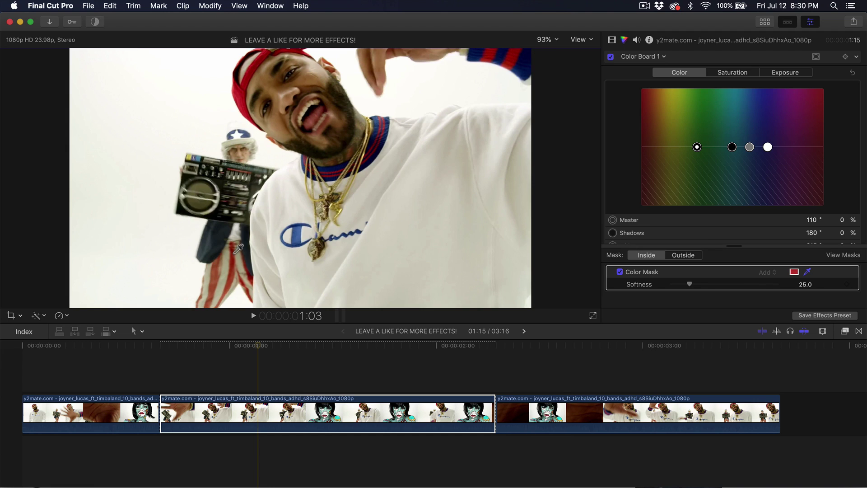
pyautogui.moveTo(239, 249); pyautogui.dragTo(238, 249)
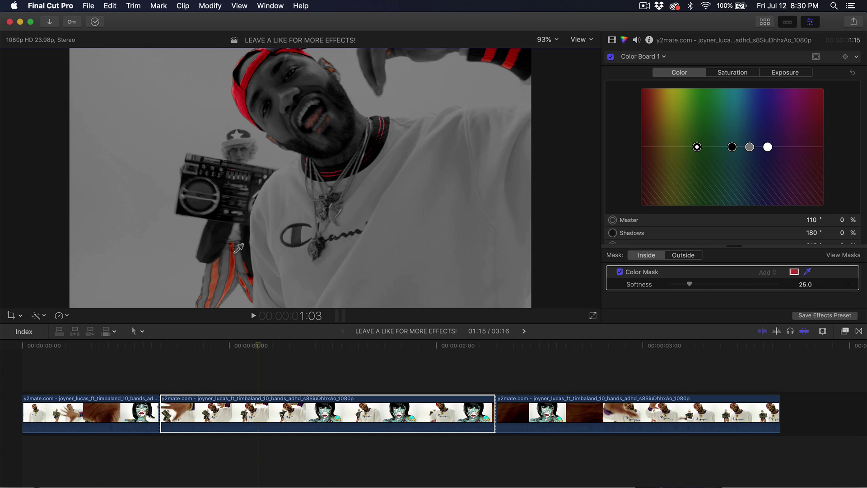
pyautogui.moveTo(239, 248); pyautogui.dragTo(239, 249)
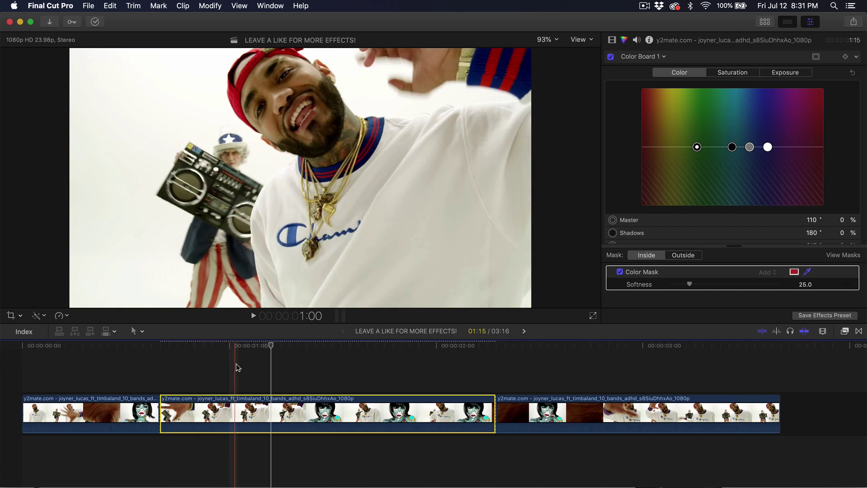
pyautogui.click(214, 351)
pyautogui.press('space')
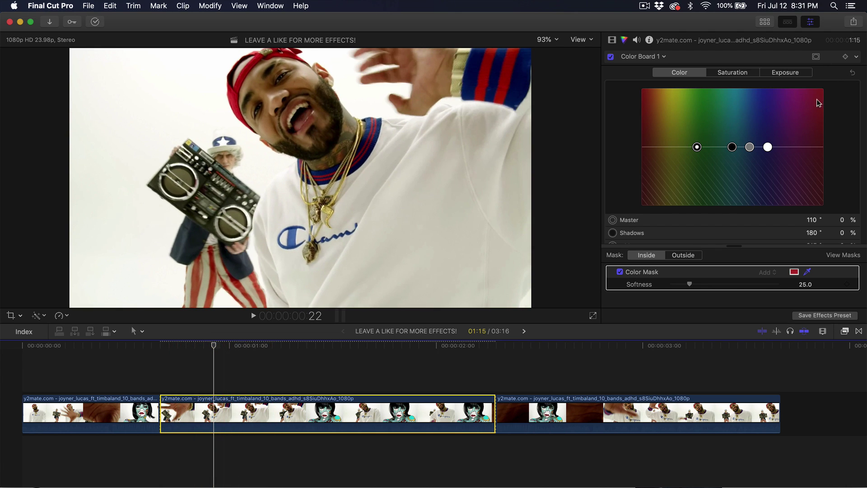
# - Keyframe the Color Board from frame 22 with the master color at 15°, 90%, and a moment further on at 80°, 87%
pyautogui.click(846, 57)
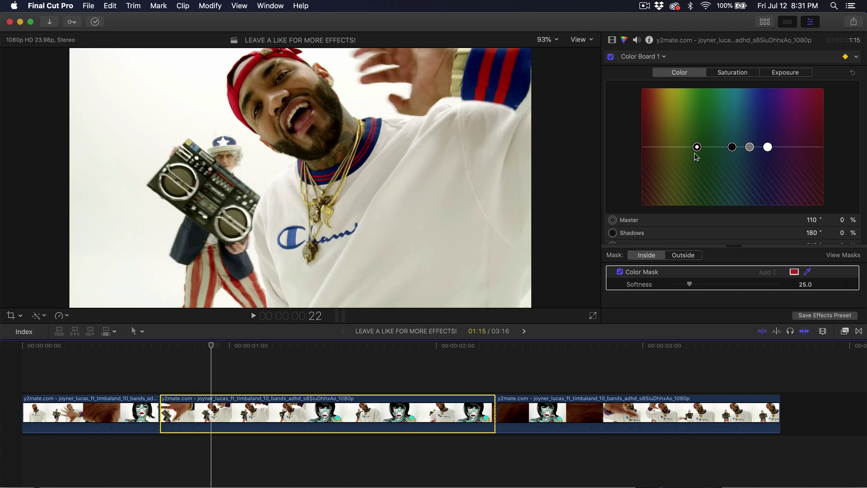
pyautogui.moveTo(697, 147); pyautogui.dragTo(649, 96)
pyautogui.moveTo(212, 346); pyautogui.dragTo(221, 346)
pyautogui.moveTo(649, 94); pyautogui.dragTo(682, 96)
# - From 1:00, shift the master color of the masked reds into the blue-purple range and play back the keyframed color change
pyautogui.moveTo(210, 346); pyautogui.dragTo(233, 346)
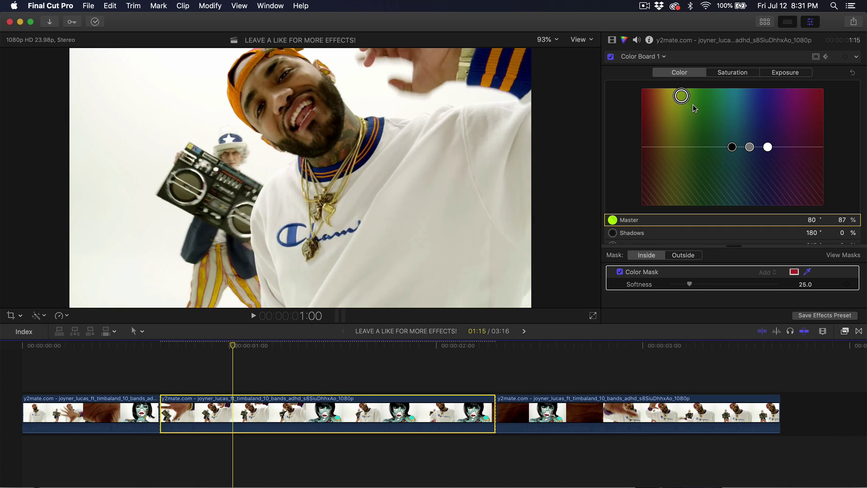
pyautogui.moveTo(680, 92); pyautogui.dragTo(771, 99)
pyautogui.click(237, 346)
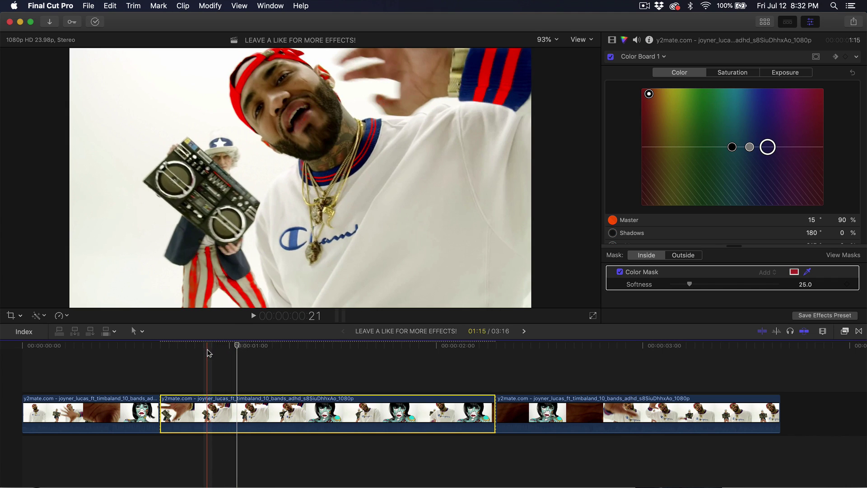
pyautogui.press('space')
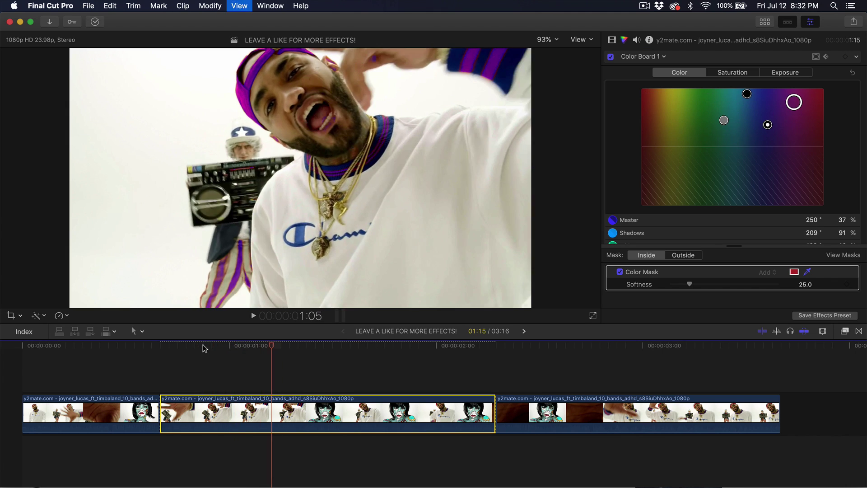
# - Raise a Color Board control into the green range for the clip's masked clothing and play back the full sequence of color changes
pyautogui.moveTo(706, 147); pyautogui.dragTo(707, 127)
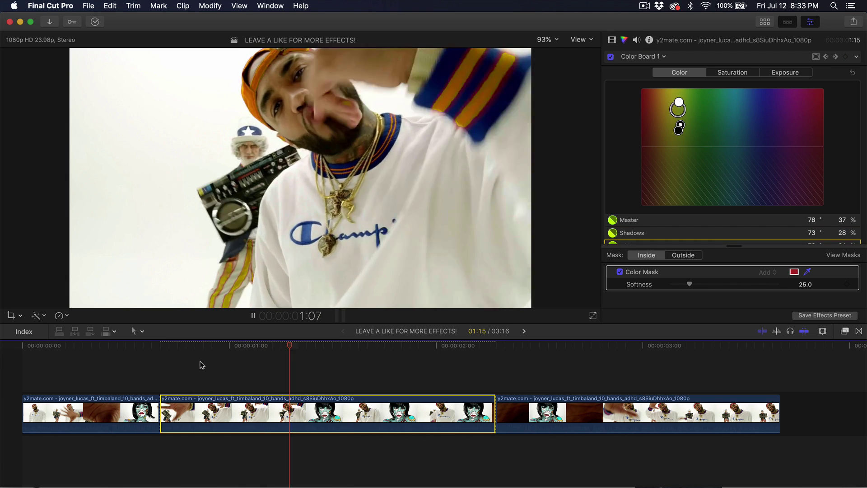
pyautogui.press('space')
pyautogui.press('space')
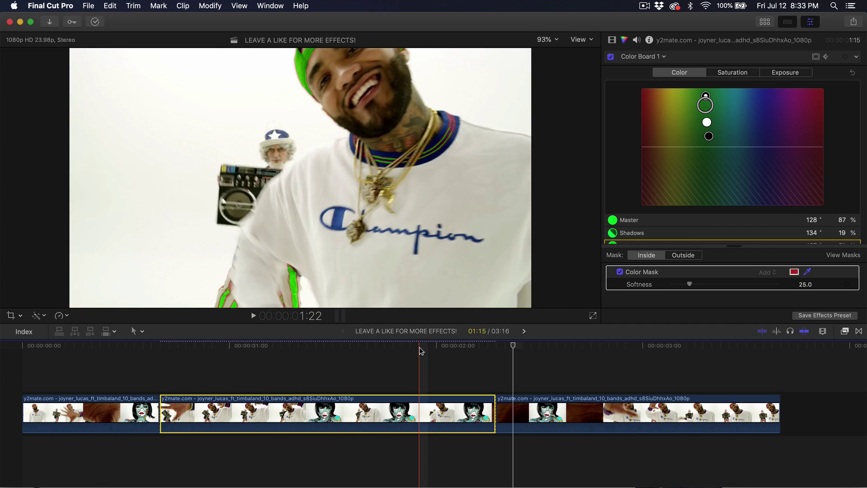